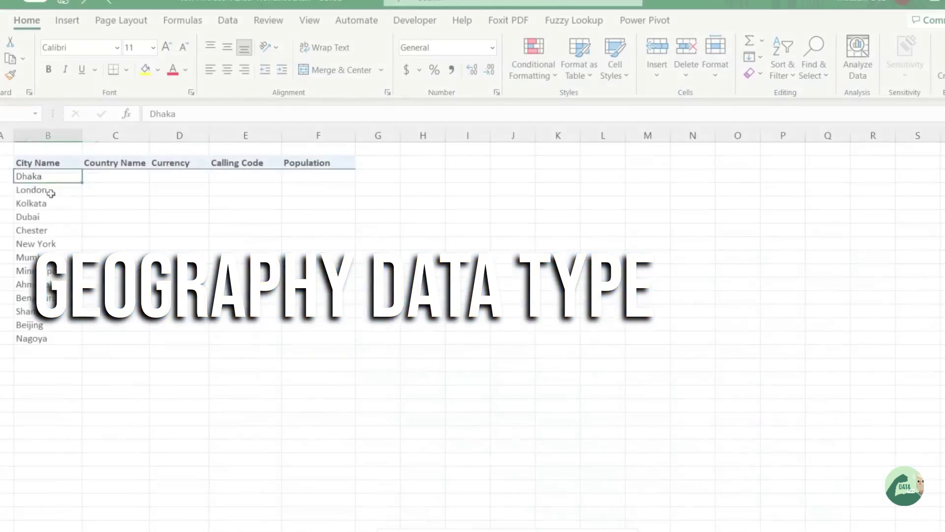
Add a GDP heading in G2, after the Population column.
left_click_drag(50, 194, 46, 337)
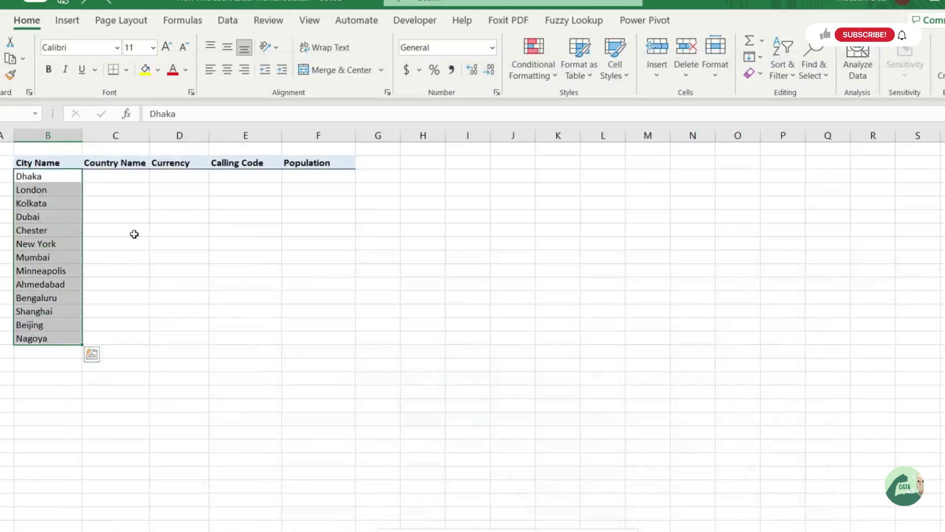
left_click(134, 203)
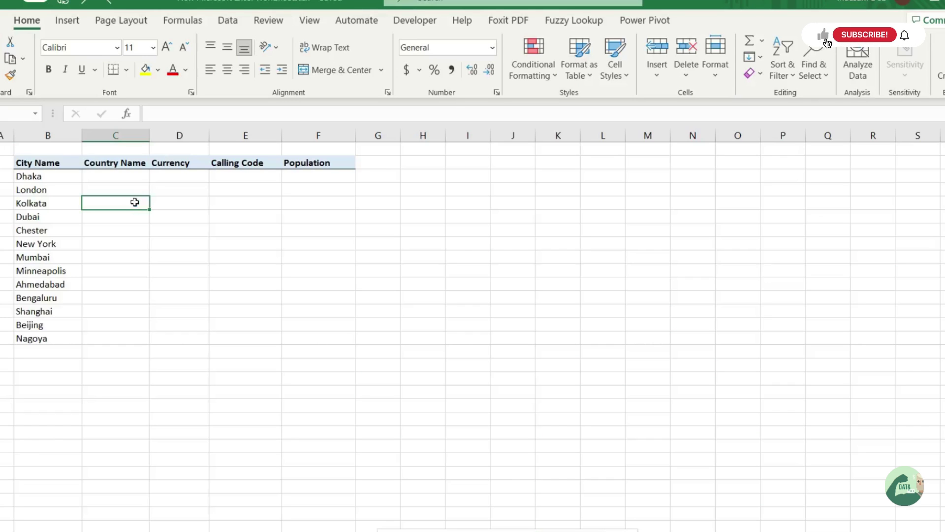
left_click(385, 166)
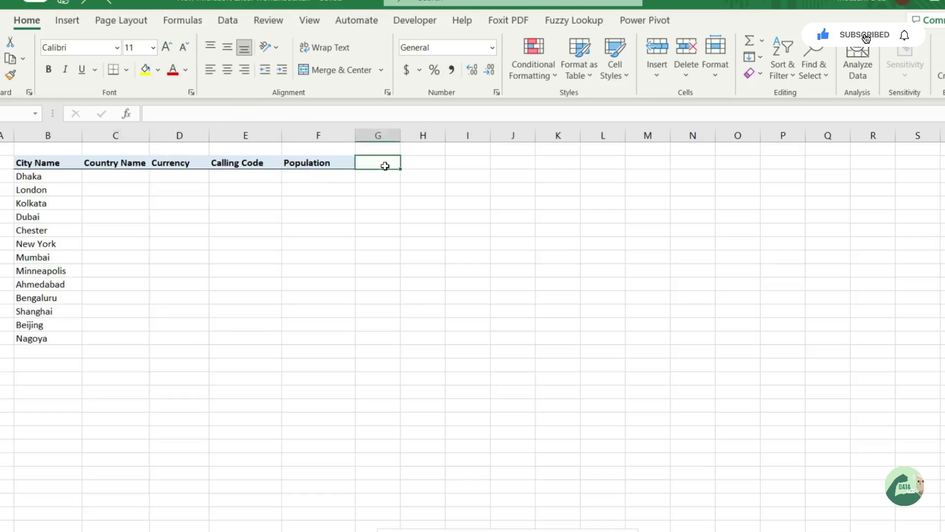
type("GDP")
key("Return")
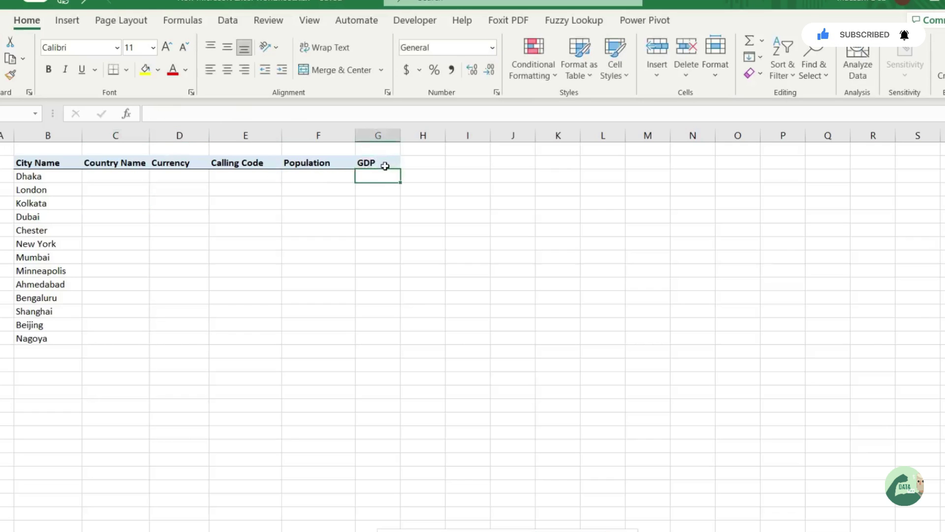
Select the city names Dhaka through Nagoya in B3:B15.
left_click_drag(84, 162, 364, 164)
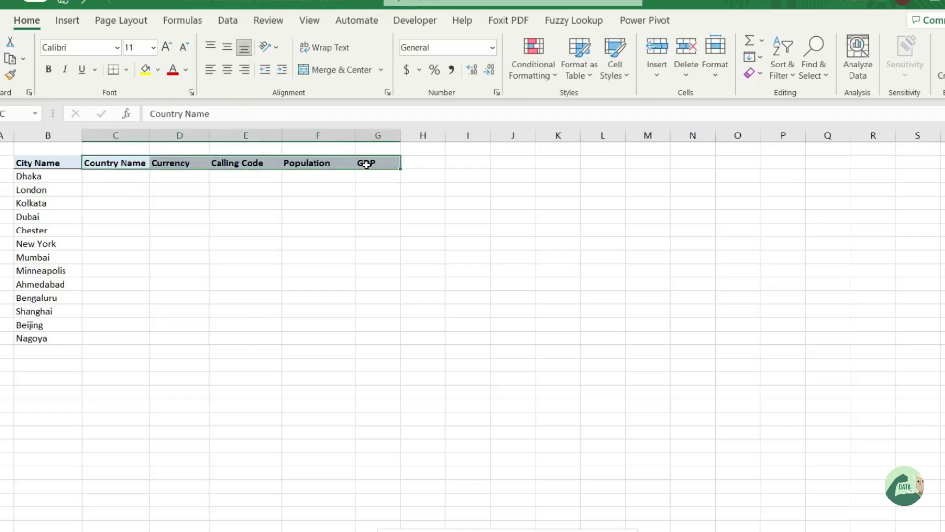
left_click(140, 217)
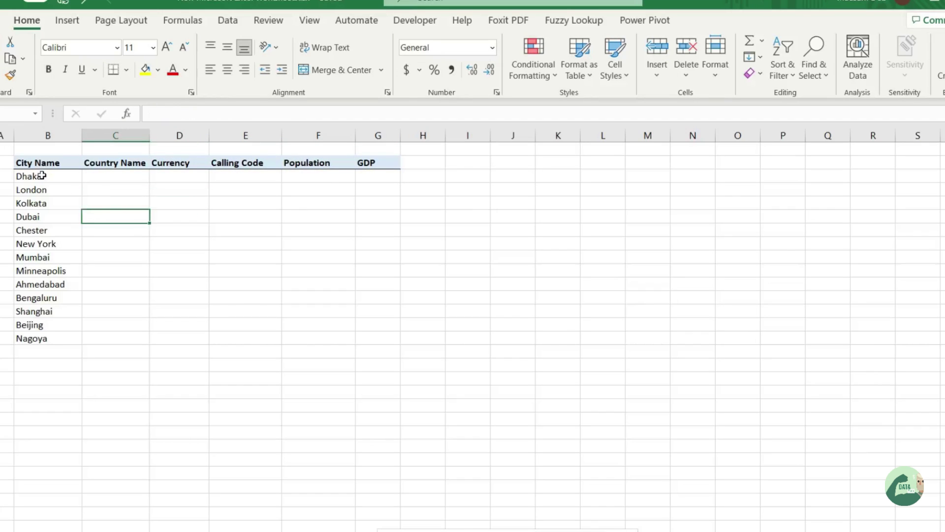
left_click_drag(42, 175, 53, 337)
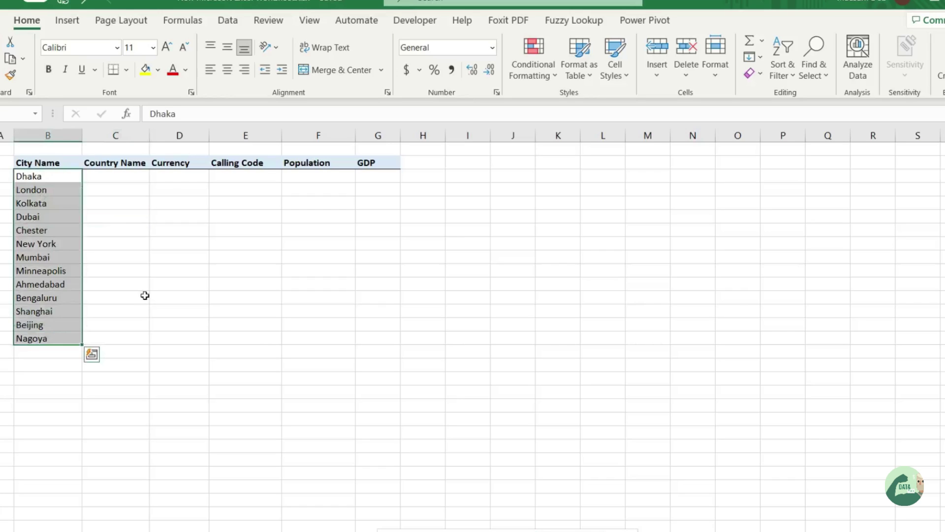
left_click(181, 178)
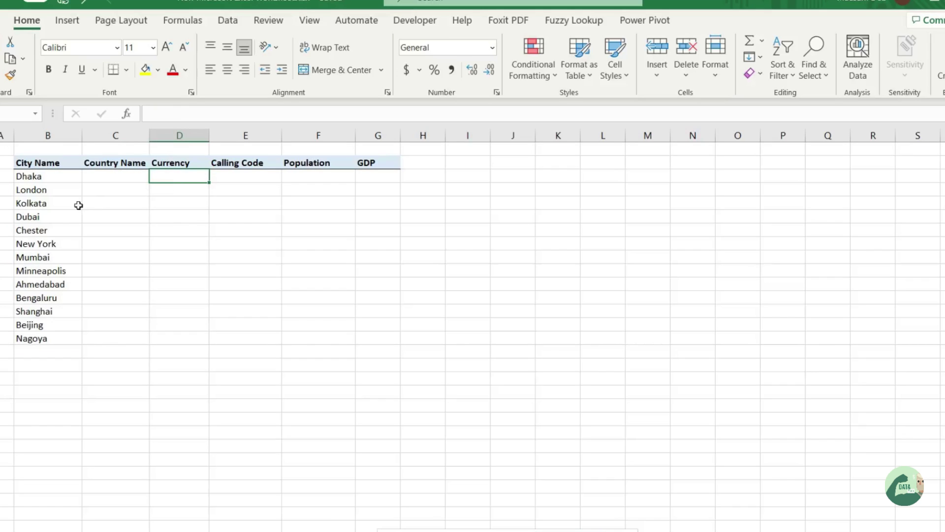
left_click_drag(61, 176, 60, 337)
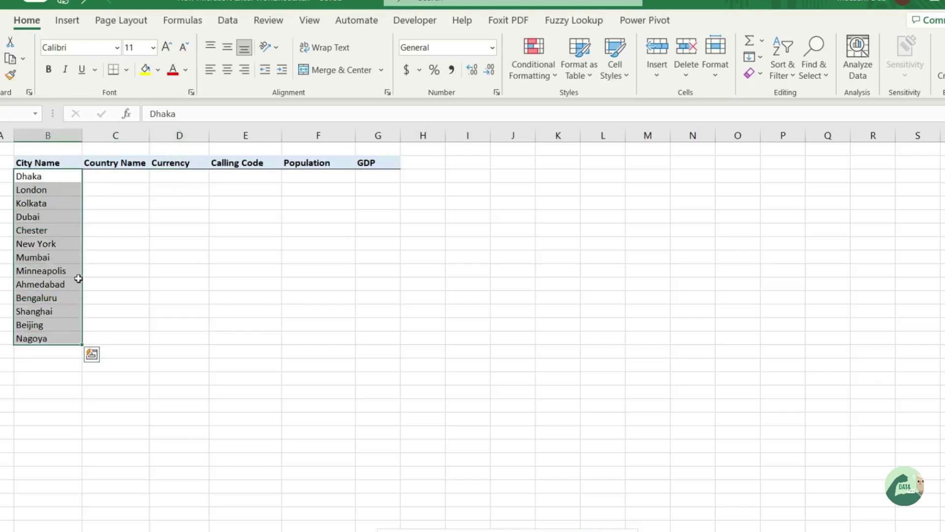
Convert the 13 city names to the Geography data type and widen column B to fit them.
left_click(226, 21)
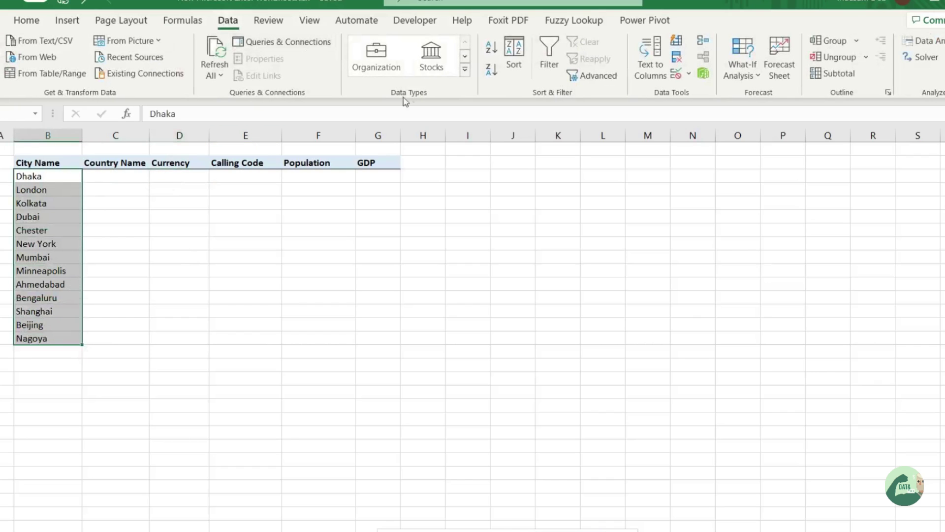
left_click(465, 73)
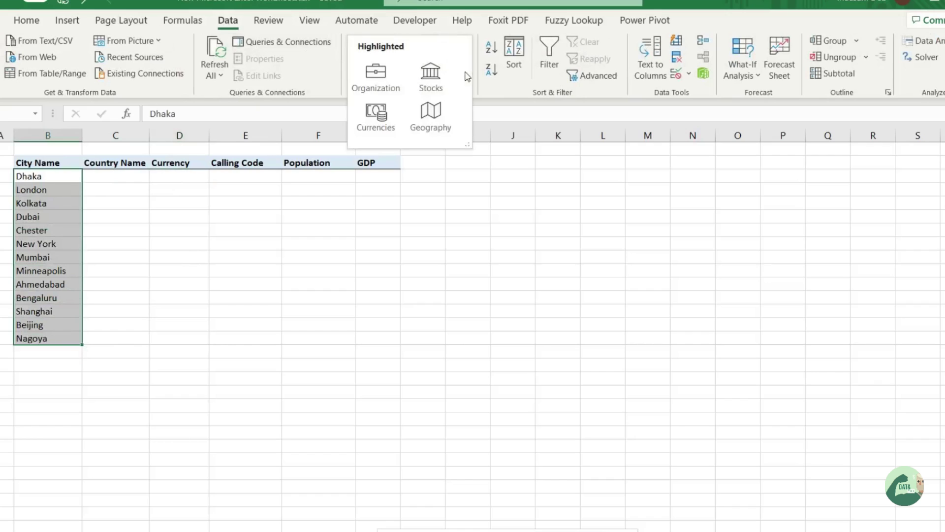
left_click(432, 116)
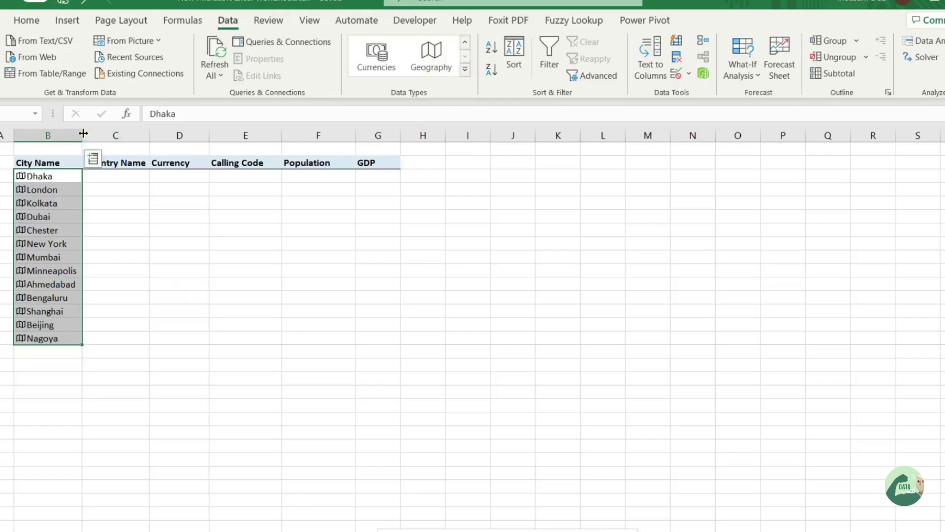
left_click_drag(81, 136, 99, 135)
left_click(132, 235)
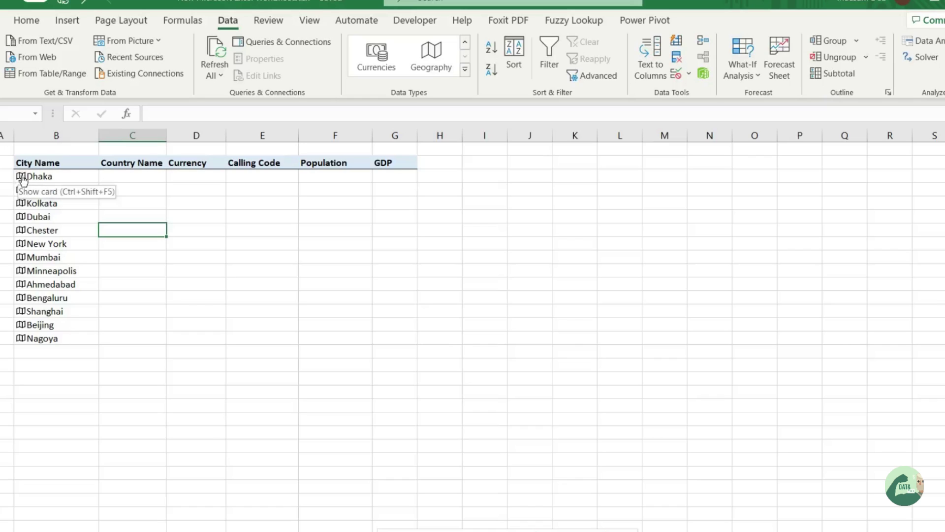
Look up Dhaka's country, Bangladesh, in C3 with a Country/region field formula.
left_click(130, 176)
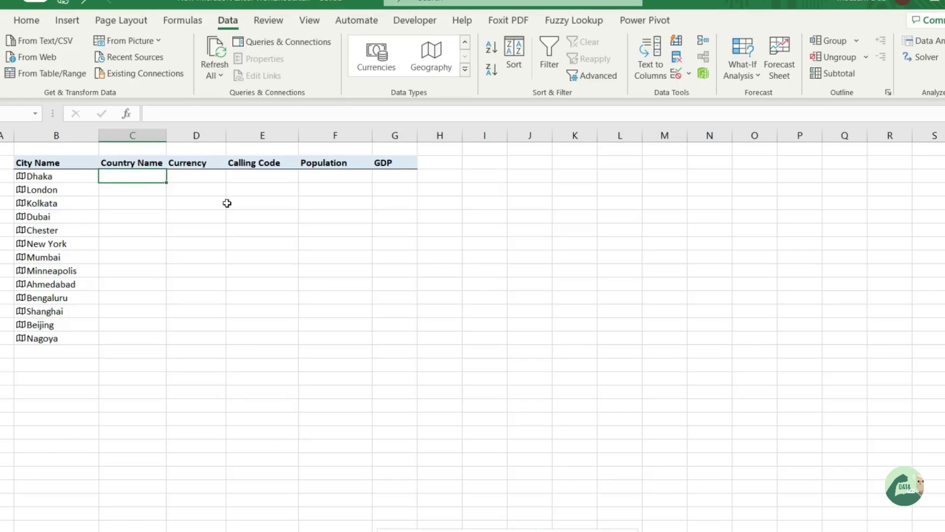
type("=")
key("Left")
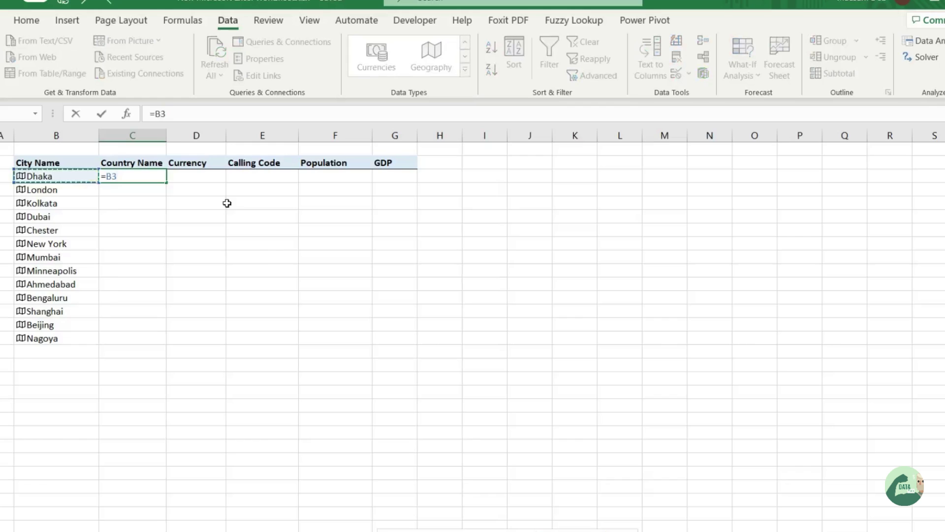
type(".")
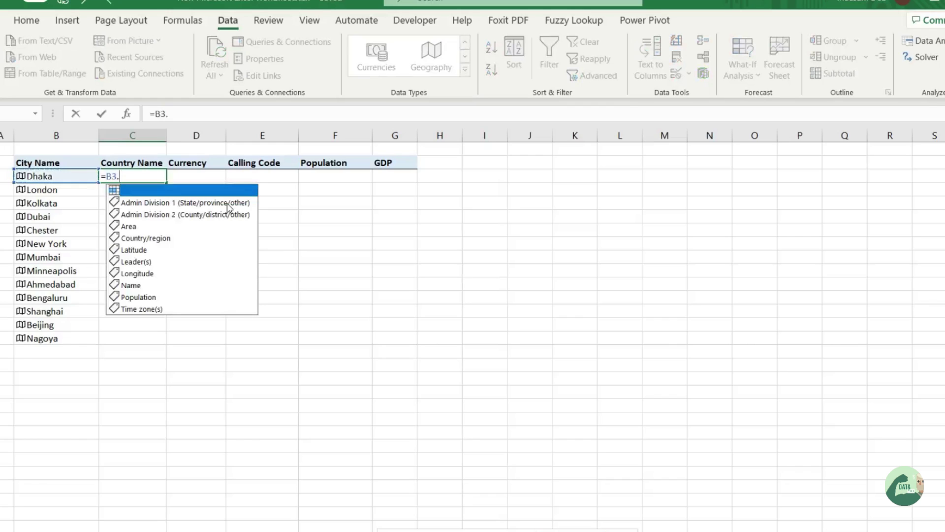
type("coun")
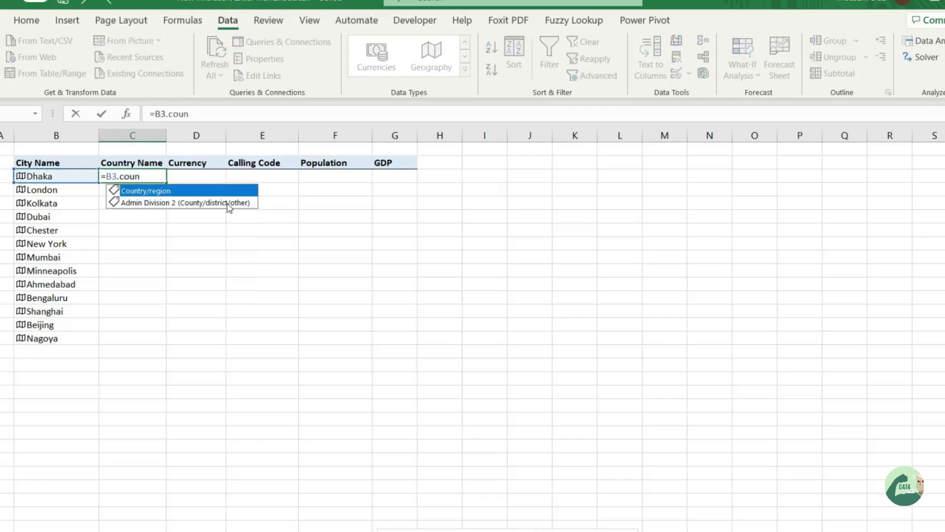
key("Tab")
key("Return")
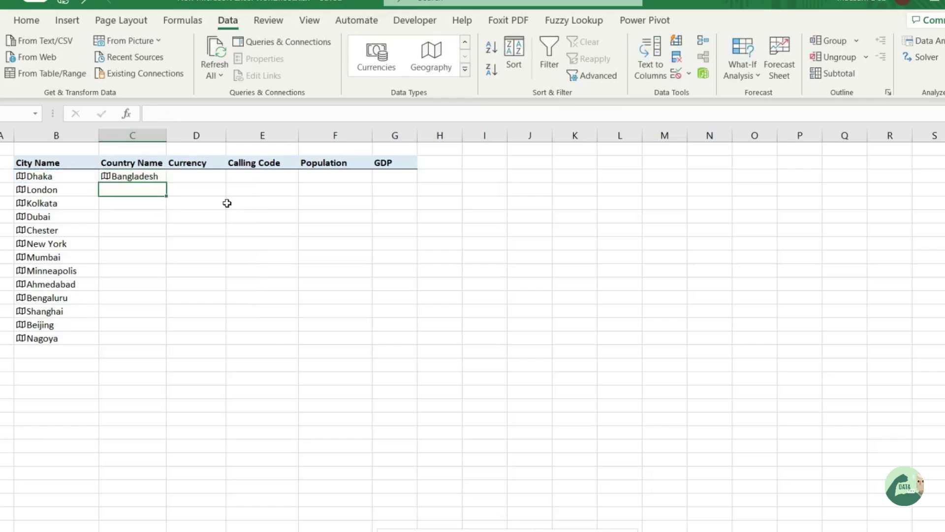
Pull the currency code BDT into D3 from the Bangladesh record.
left_click(193, 175)
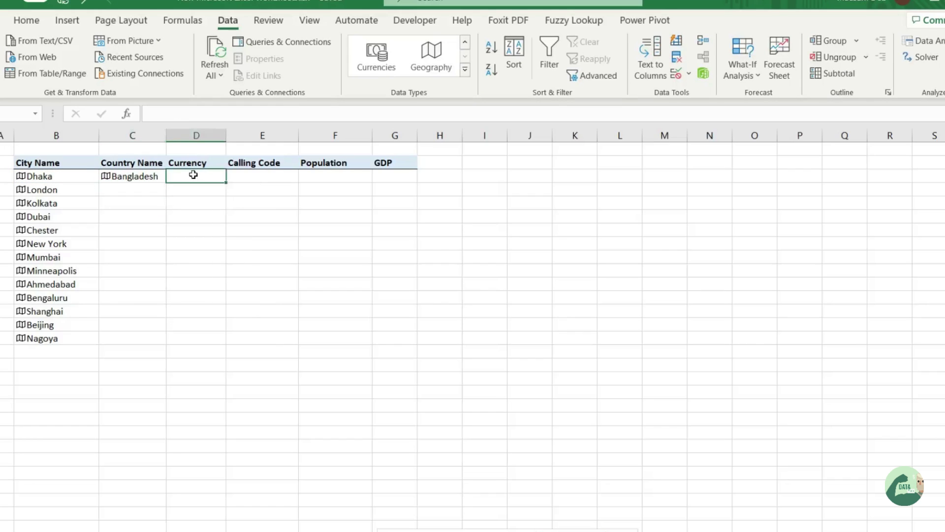
type("=")
key("Left")
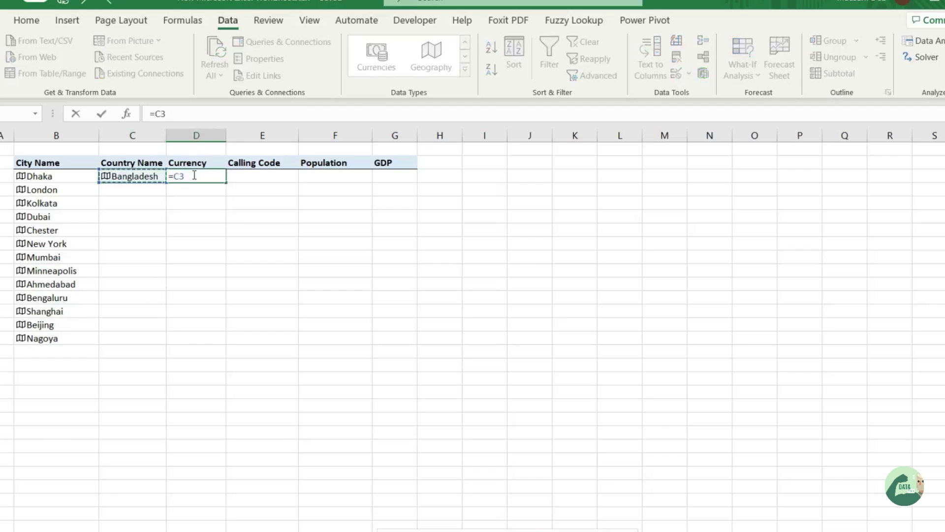
type(".")
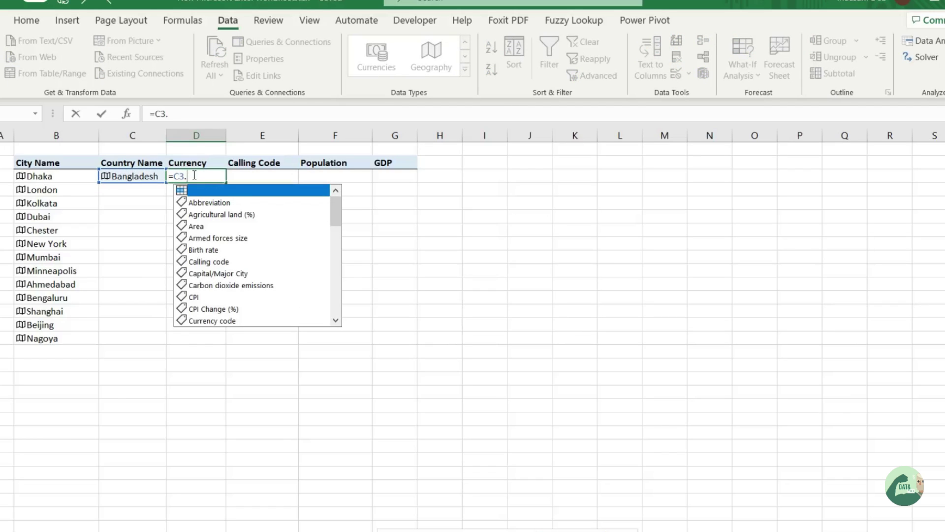
type("Cu")
key("Tab")
key("Return")
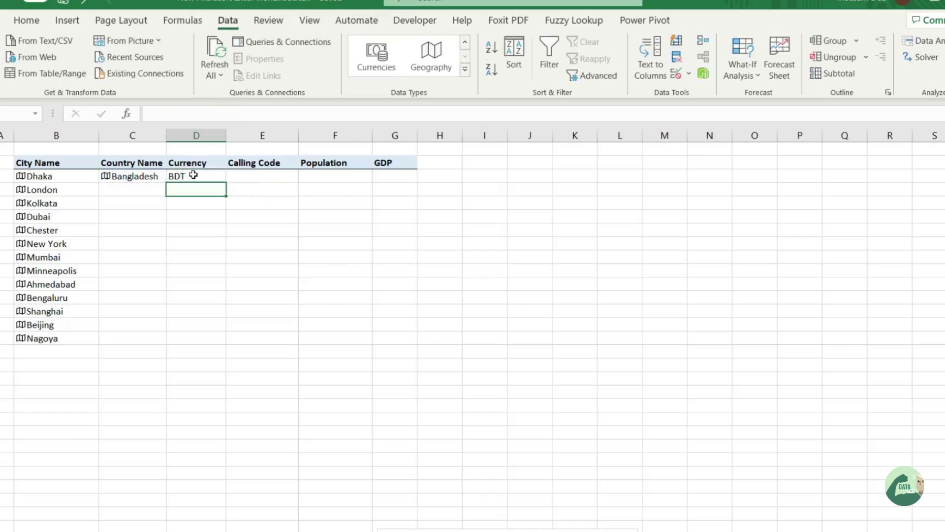
Pull the calling code 880 into E3 from country cell C3.
key("Up")
key("Right")
type("=")
key("Left")
key("Left")
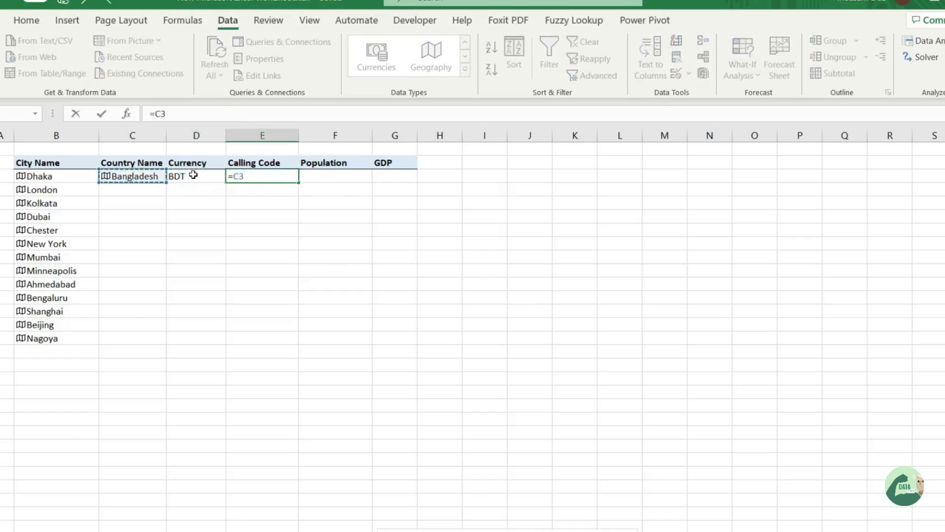
type(".Bi")
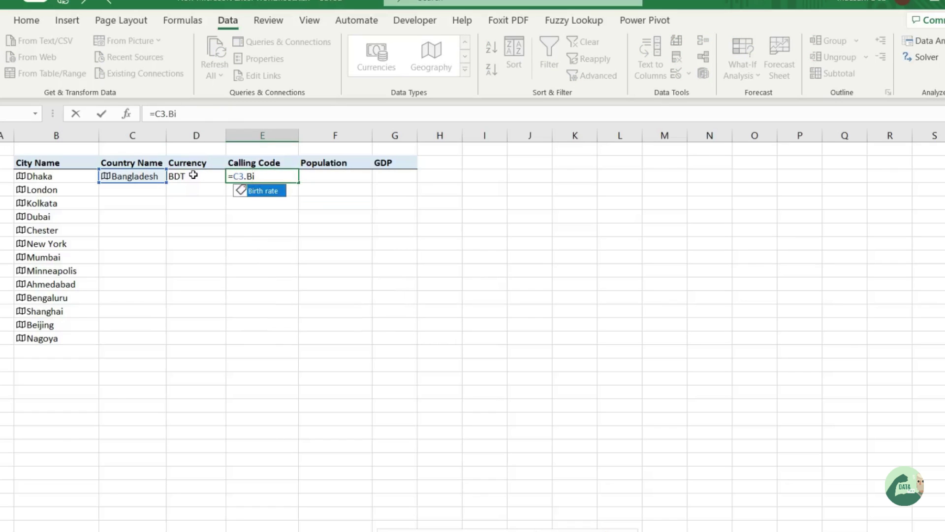
key("BackSpace")
key("BackSpace")
type("cal")
key("Tab")
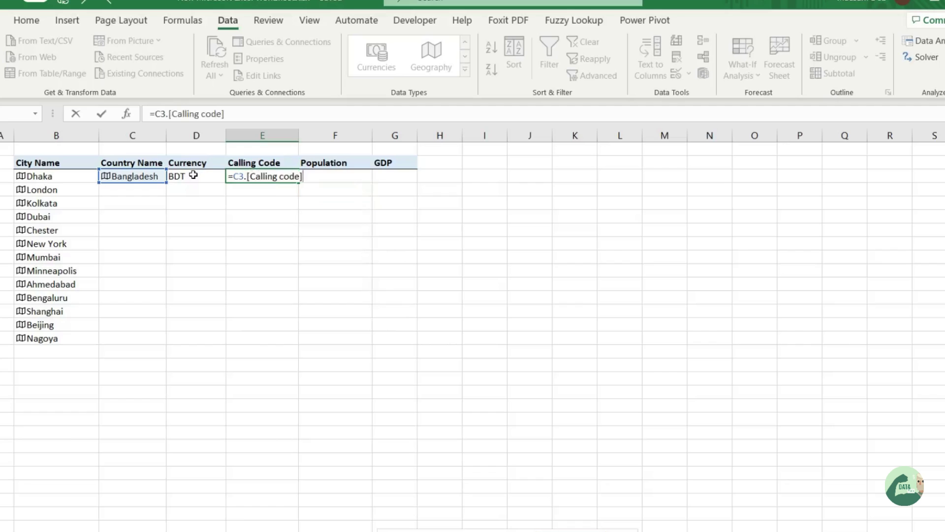
key("Return")
Fill F3 with Bangladesh's population, 167,310,838, using =C3.Population.
key("Up")
key("Right")
type("=")
key("Left")
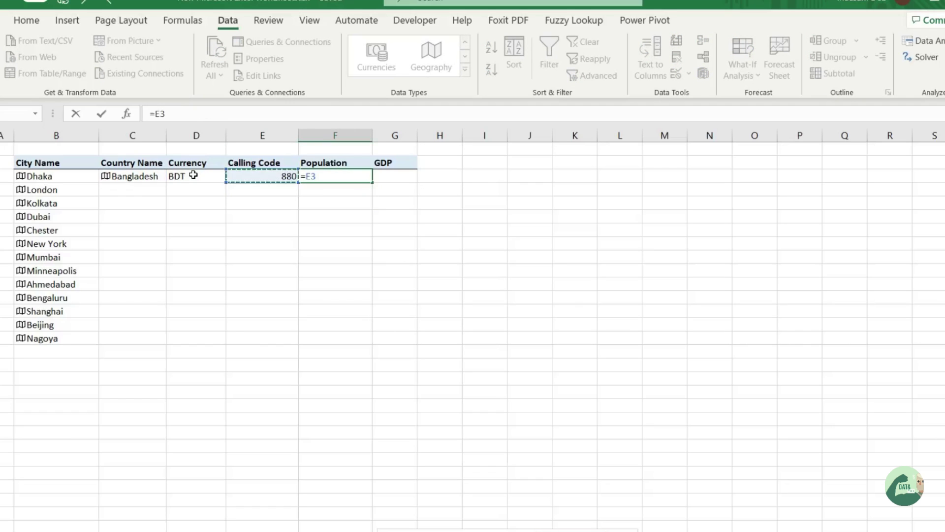
key("Left")
key("Left")
type(".")
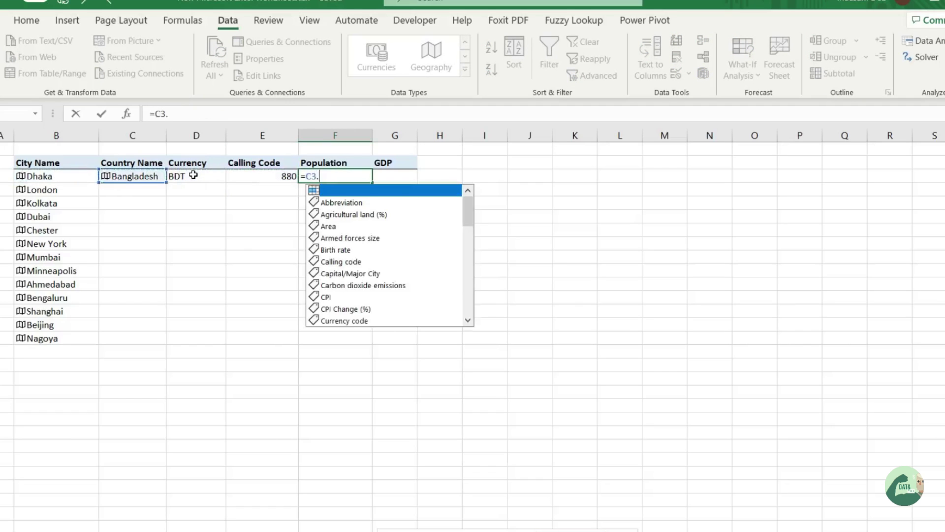
type("Po")
key("Tab")
key("Return")
Fill G3 with Bangladesh's GDP, $302,571,254,131, using =C3.Gdp.
key("Up")
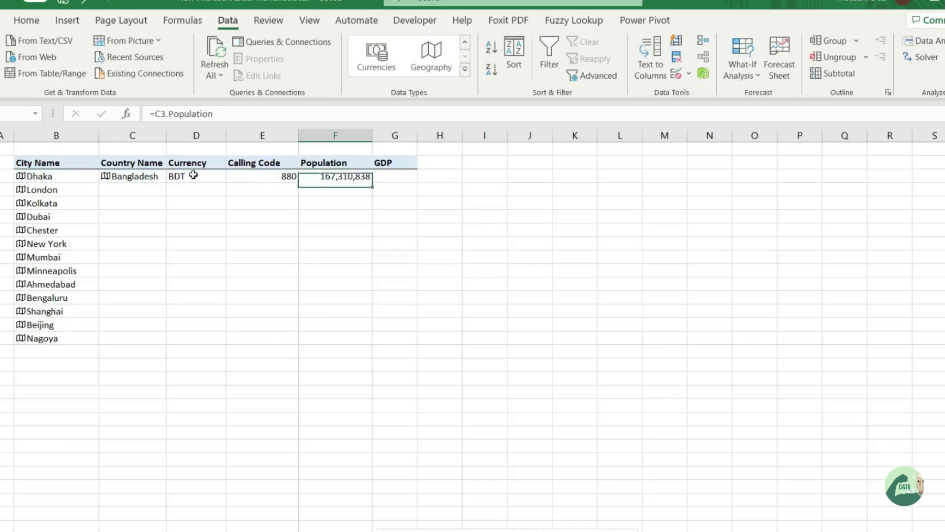
key("Right")
type("=")
key("Left")
key("Left")
key("Left")
key("Left")
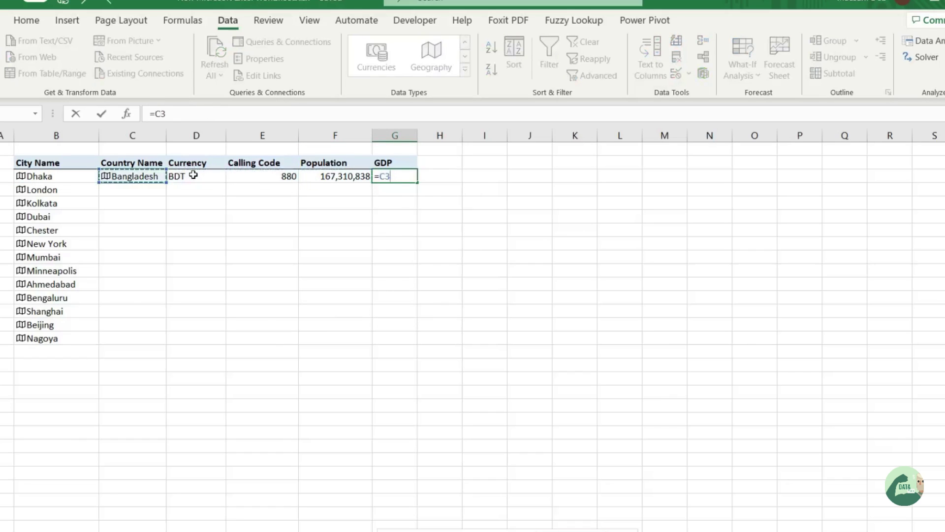
type(".Gdp")
key("Tab")
key("Return")
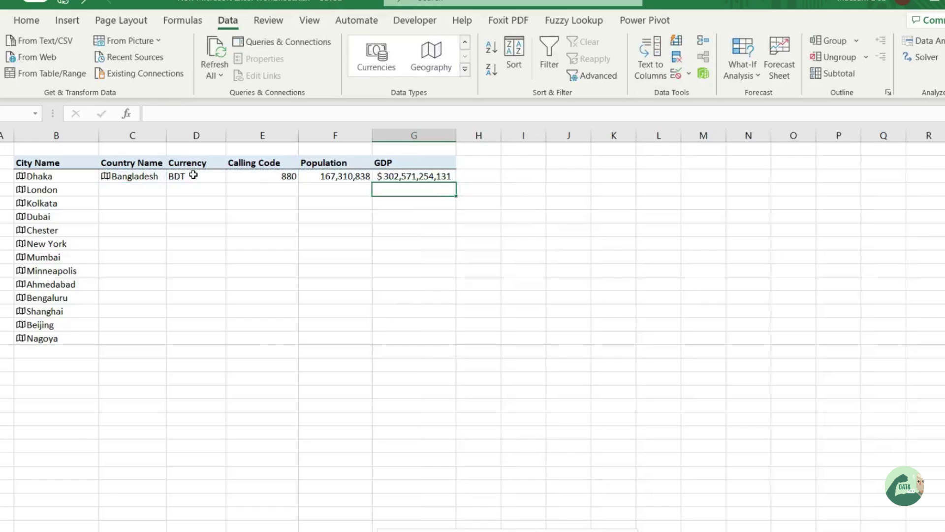
Fill the C3:G3 lookups down to row 15, autofit the GDP column, and go to the Create Map sheet.
left_click(132, 203)
left_click_drag(116, 176, 472, 347)
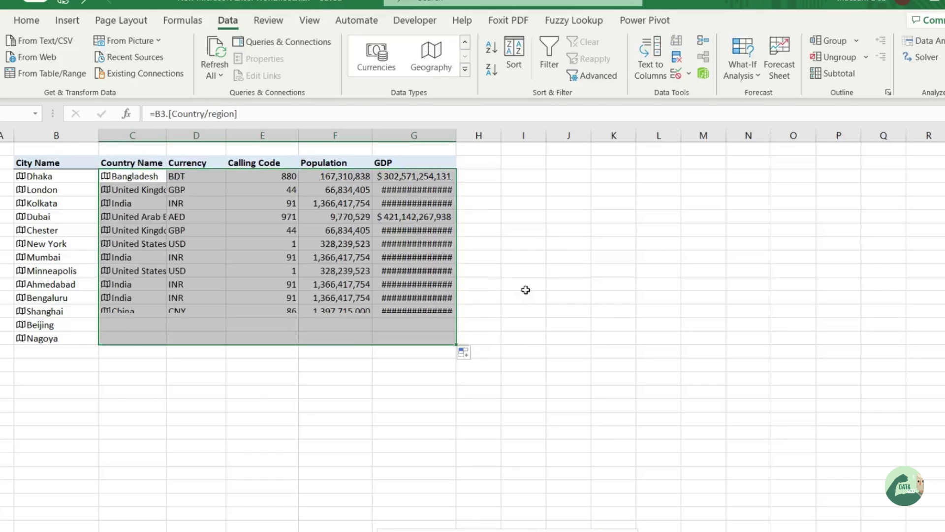
double_click(457, 136)
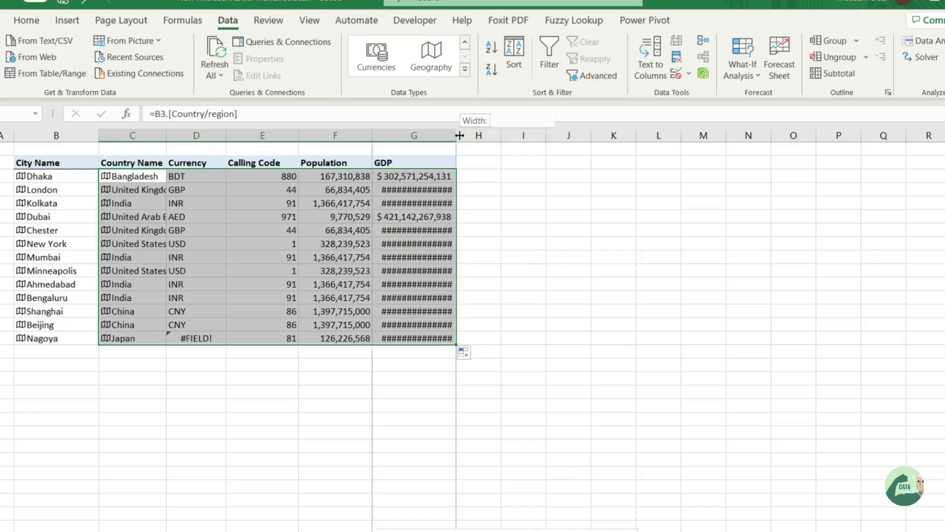
left_click(529, 172)
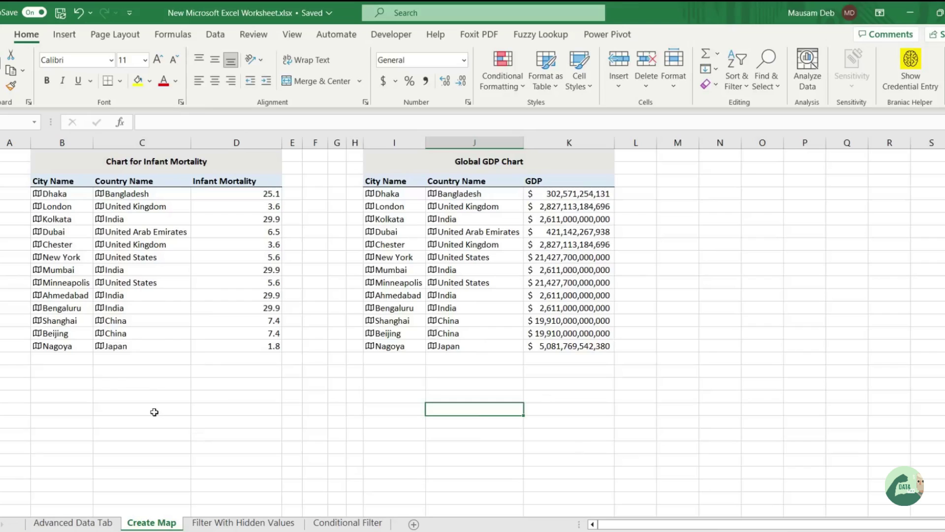
left_click(163, 412)
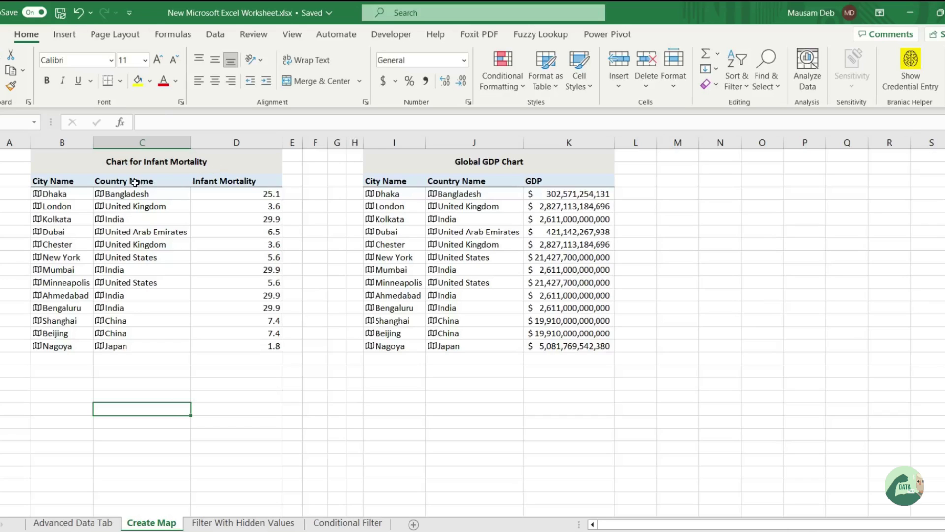
Insert a dark-styled filled map of infant mortality from C3:D15 and place it below the table.
left_click_drag(139, 181, 240, 343)
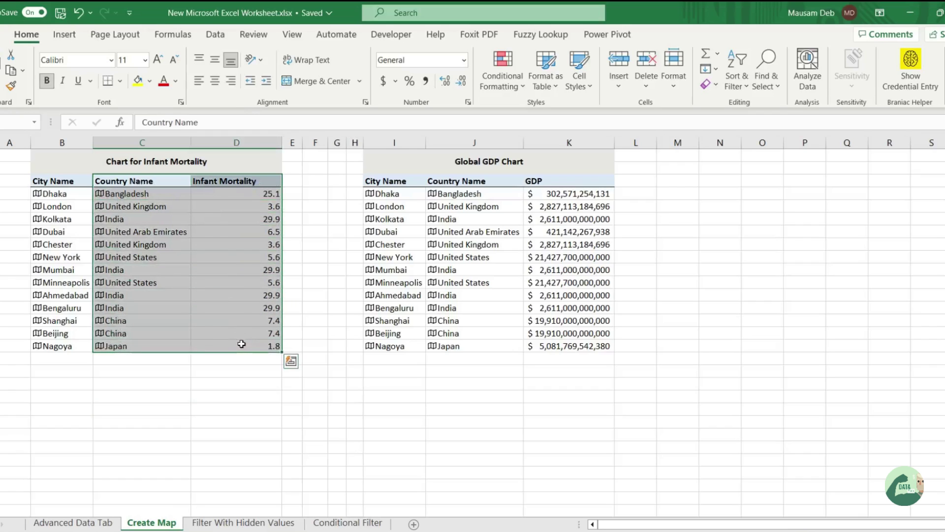
left_click(65, 34)
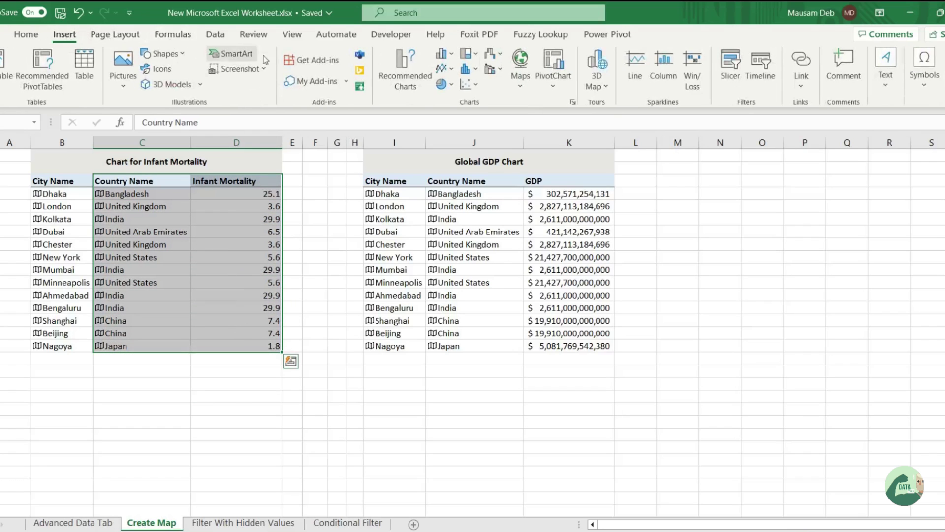
left_click(526, 93)
left_click(527, 135)
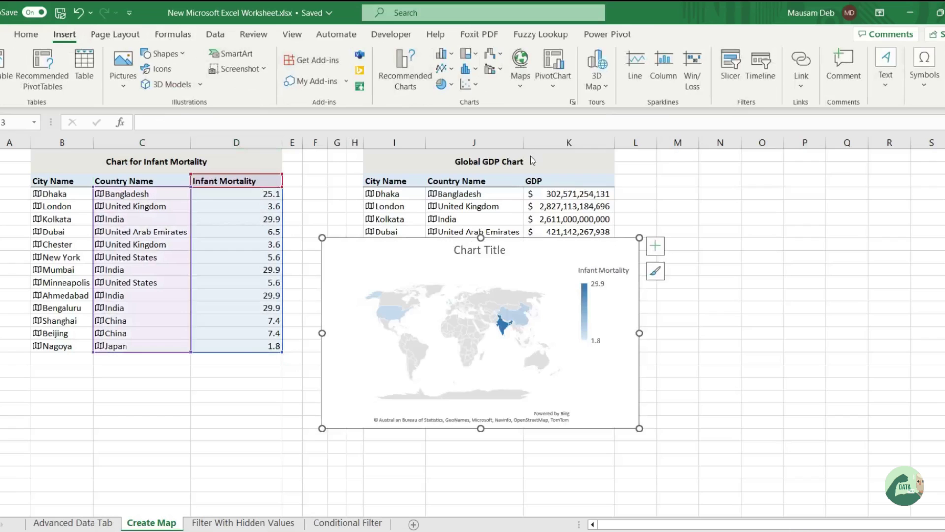
left_click_drag(518, 241, 204, 322)
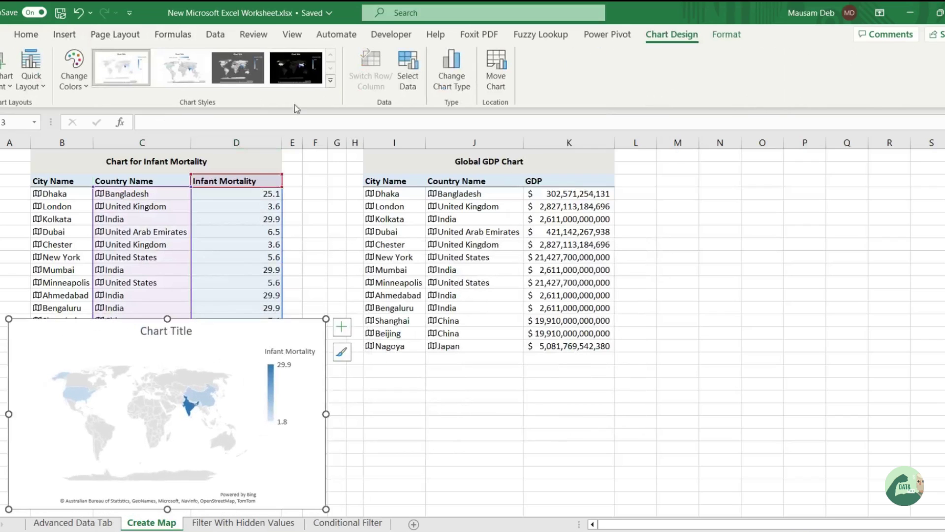
left_click(306, 71)
Retitle the map 'Infant Mortality Indcator'.
double_click(146, 330)
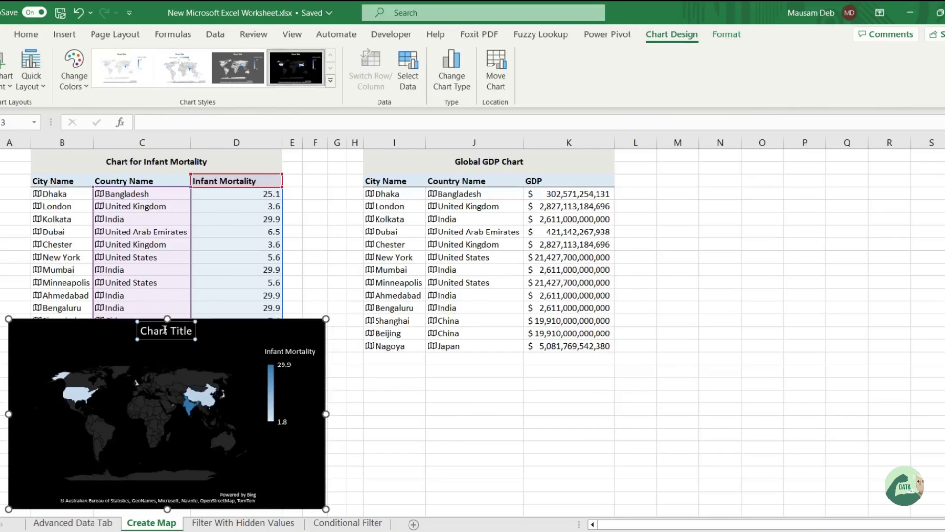
left_click_drag(146, 331, 192, 332)
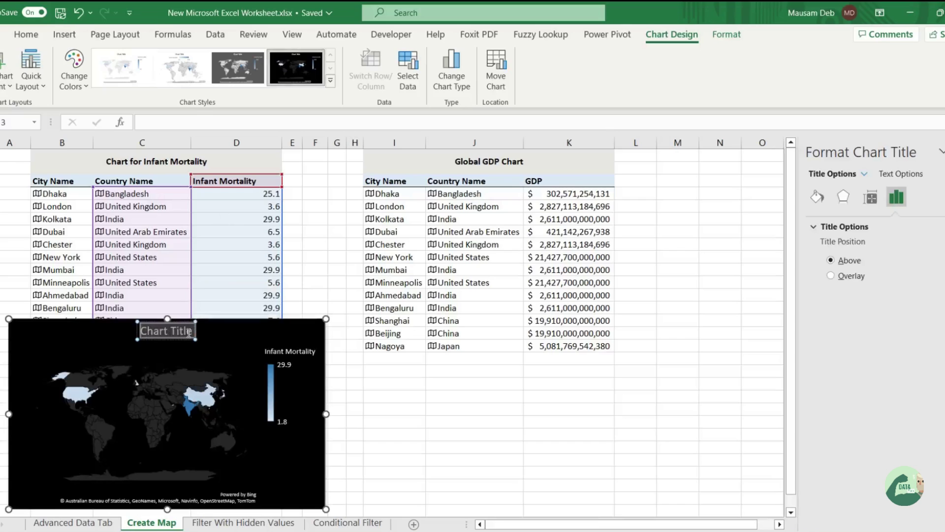
key("BackSpace")
type("Infant Morta")
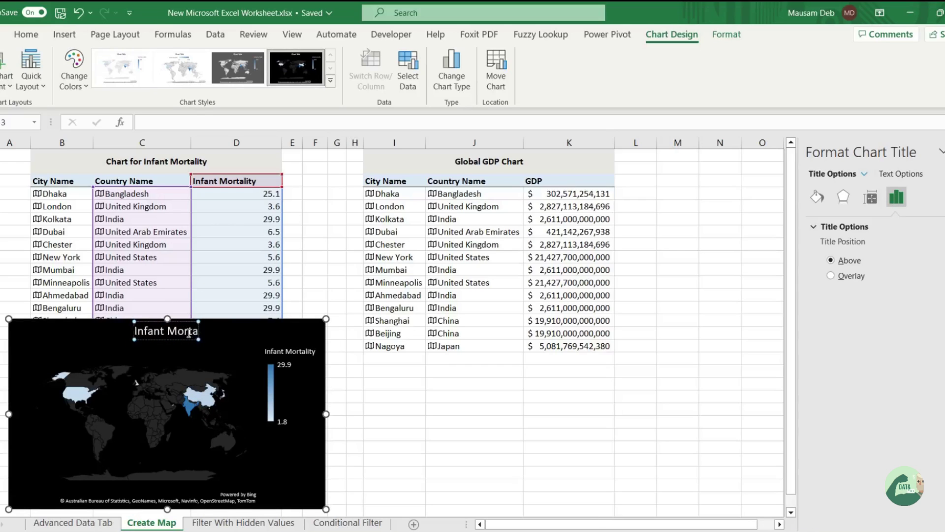
type("lity Indcator")
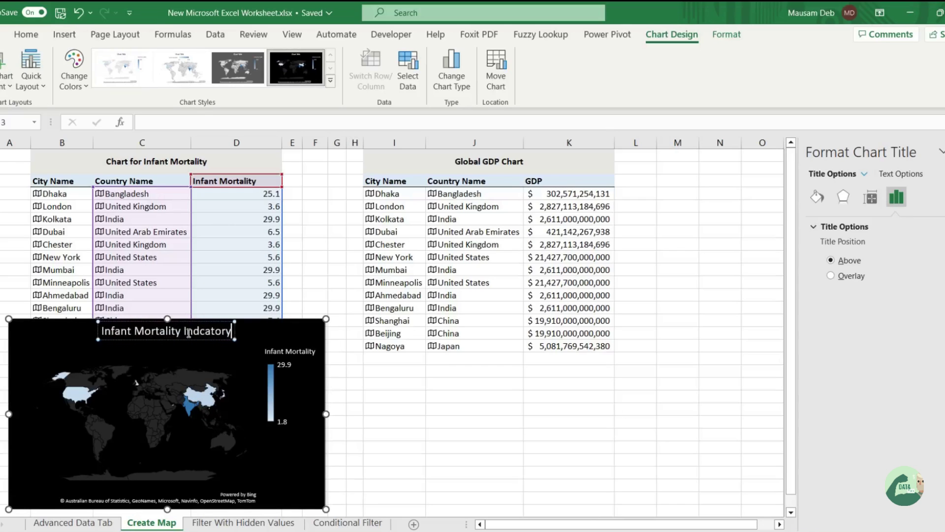
left_click(335, 244)
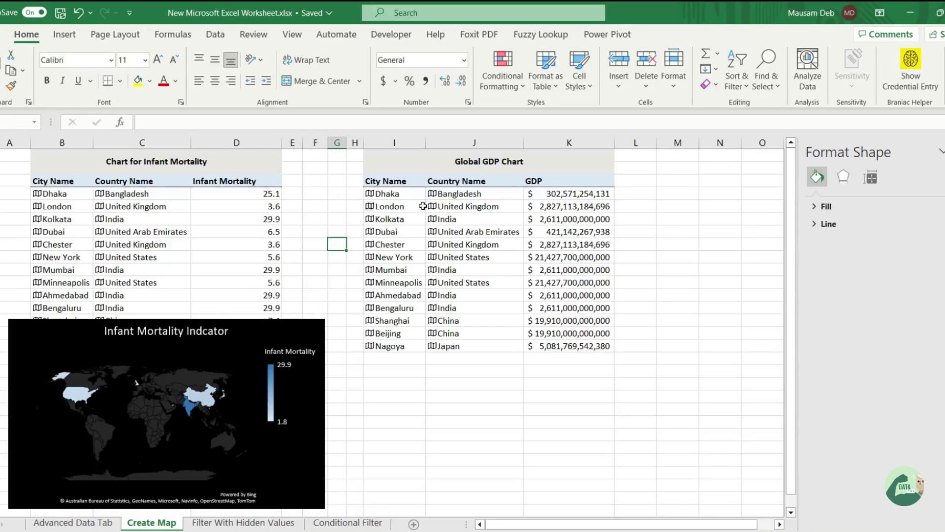
Insert a dark grey filled map of GDP from J3:K15 and place it under the GDP table.
left_click_drag(438, 181, 608, 346)
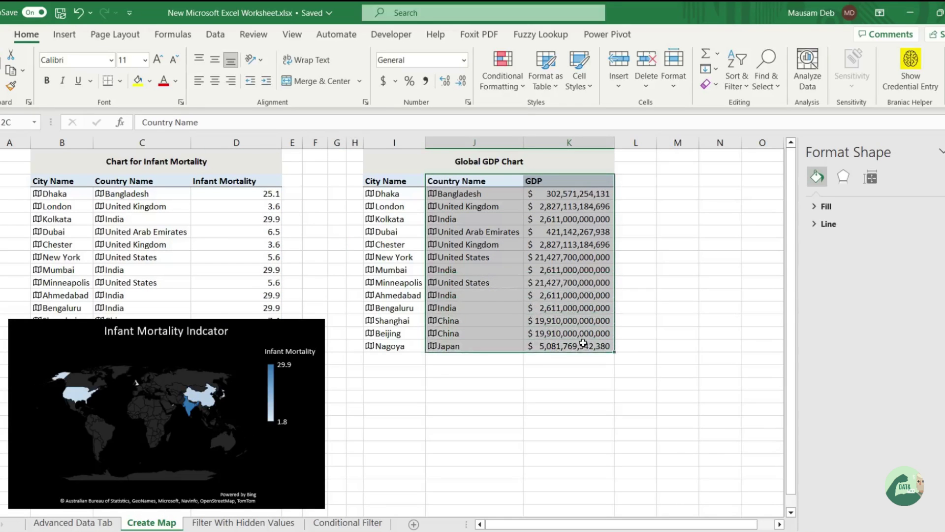
left_click(65, 34)
left_click(523, 69)
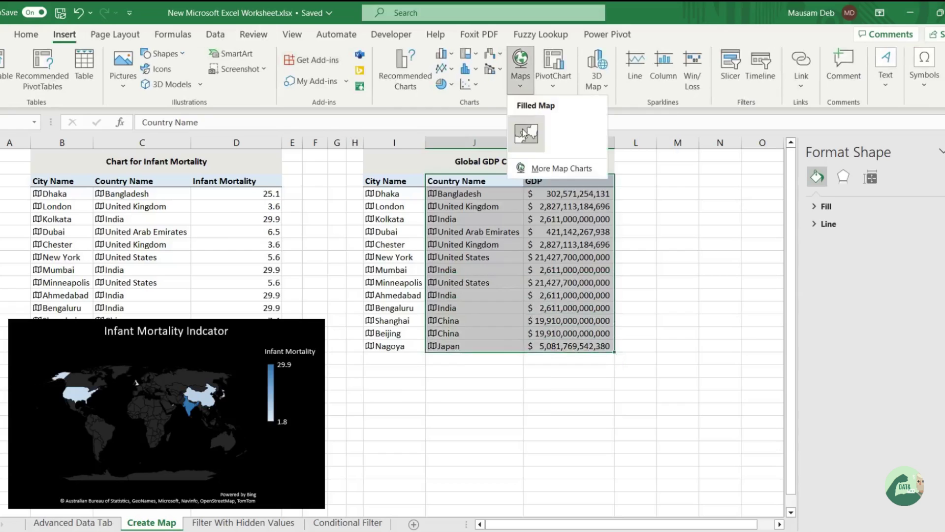
left_click(526, 131)
left_click_drag(307, 241, 433, 317)
left_click(237, 67)
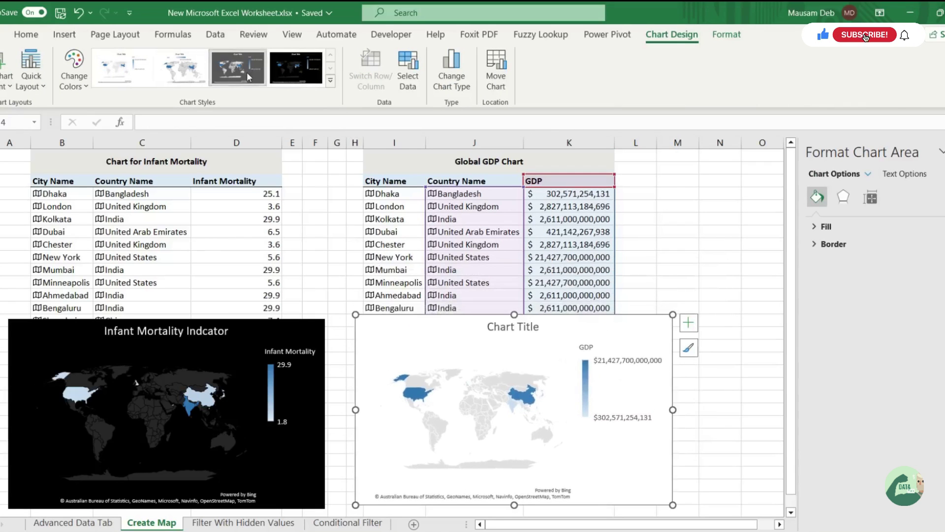
Title the GDP map 'GDP Chart'.
left_click(508, 329)
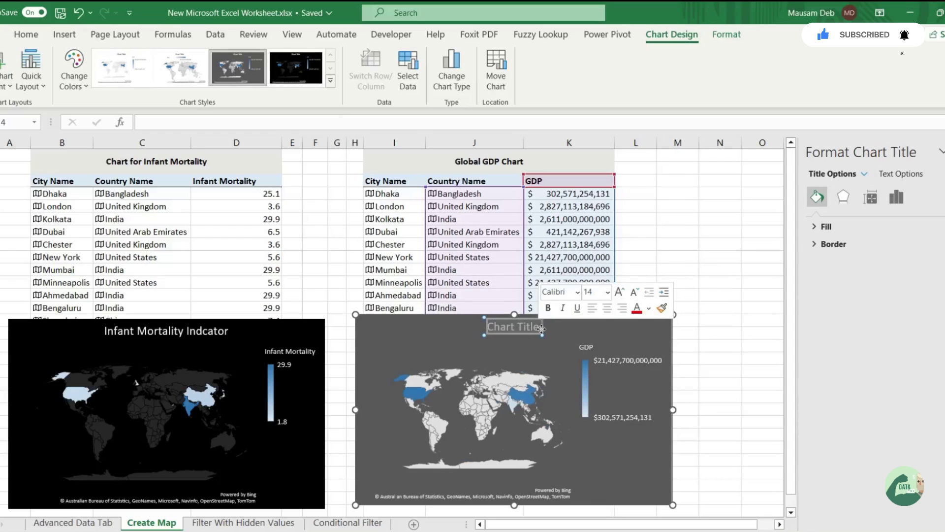
type("GDP Cha")
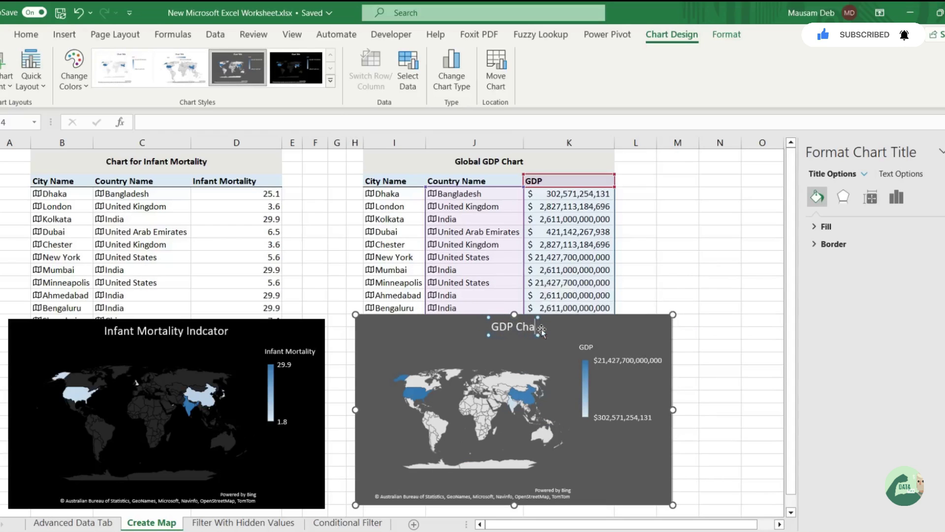
type("rt")
left_click(714, 333)
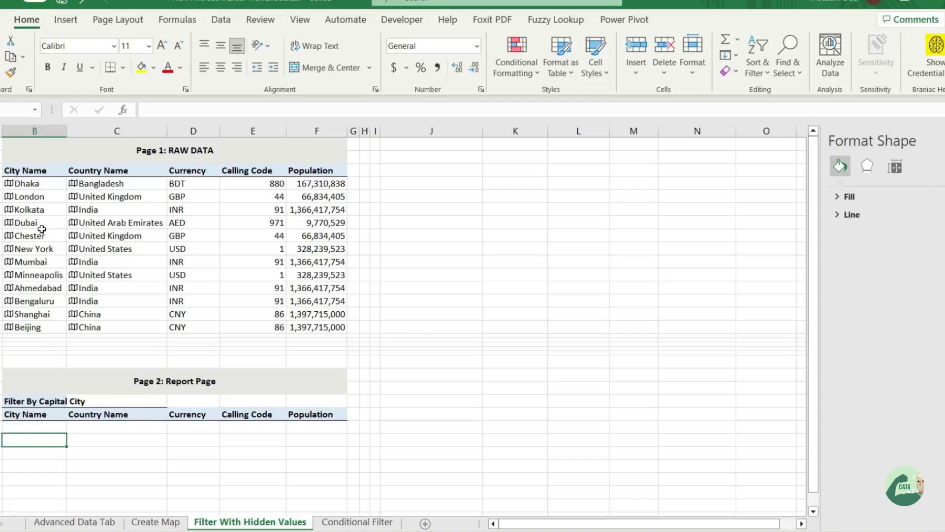
Enter New Delhi as the capital criterion and convert it to the Geography data type.
left_click(16, 399)
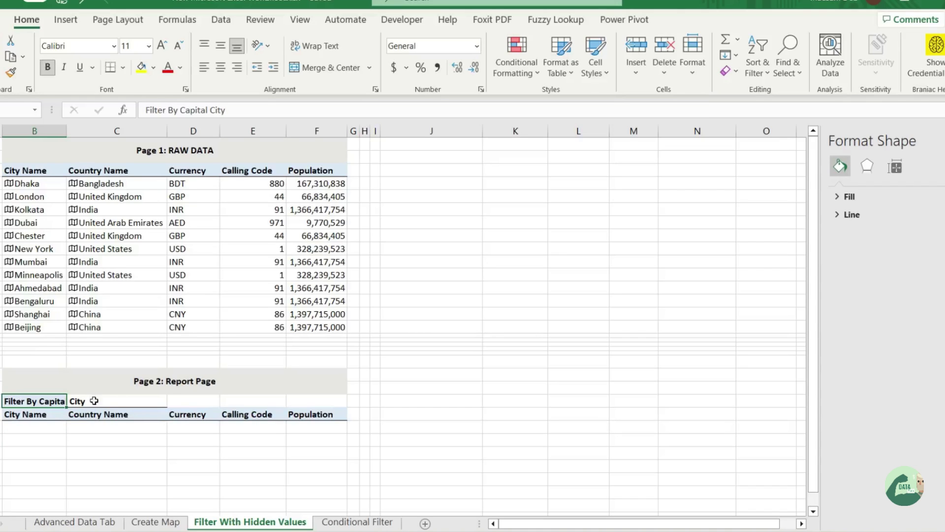
left_click(116, 398)
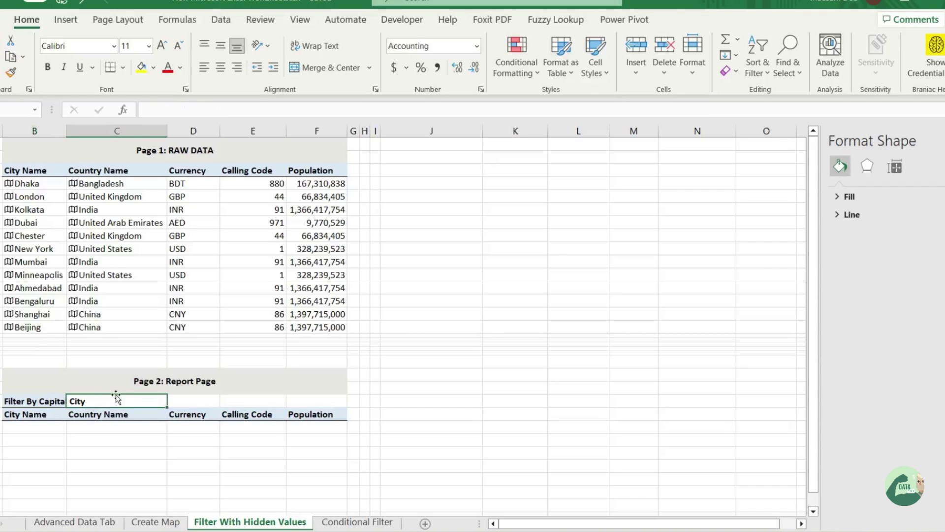
type("Newl Delhi")
key("Return")
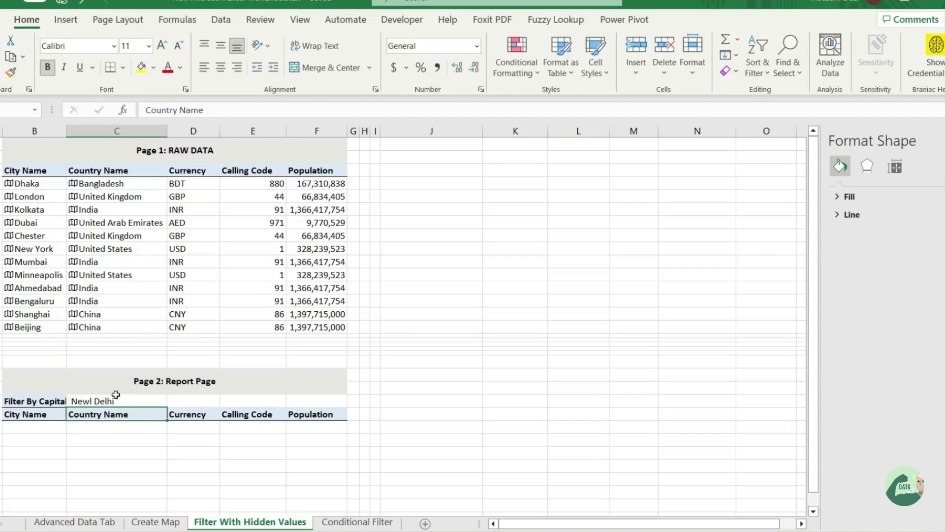
left_click(79, 401)
left_click(166, 110)
key("BackSpace")
key("Return")
key("Up")
left_click(221, 20)
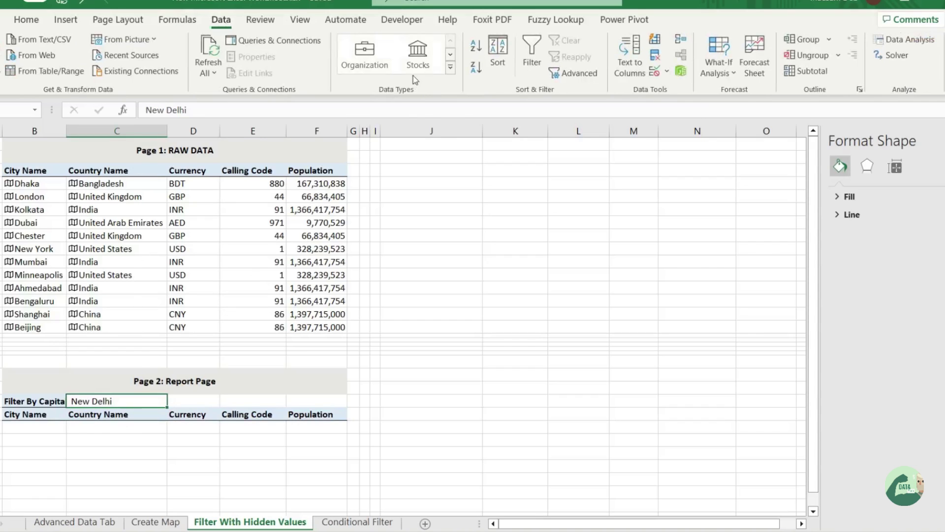
left_click(452, 74)
left_click(412, 101)
Enter =FILTER(B4:F15,C4:C15.[Capital/Major City]=C24,"not in the list") under City Name.
left_click(32, 428)
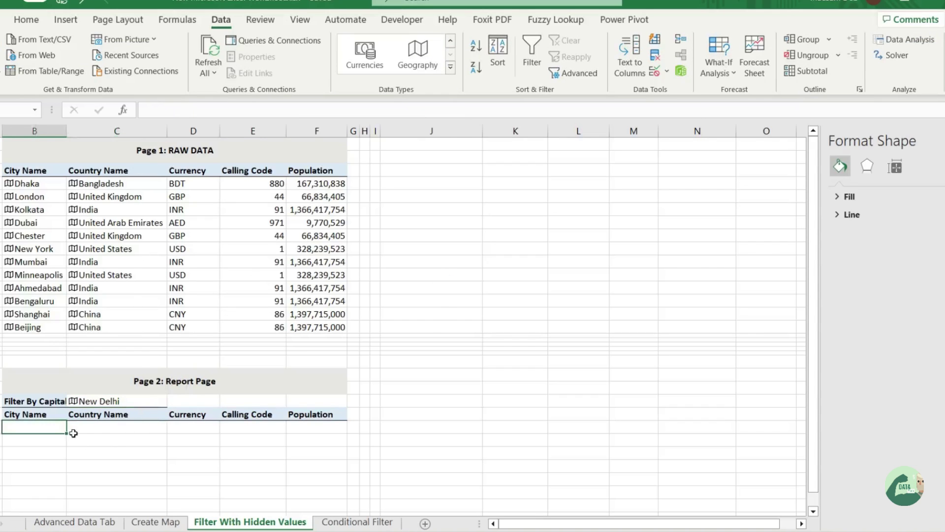
type("=fil")
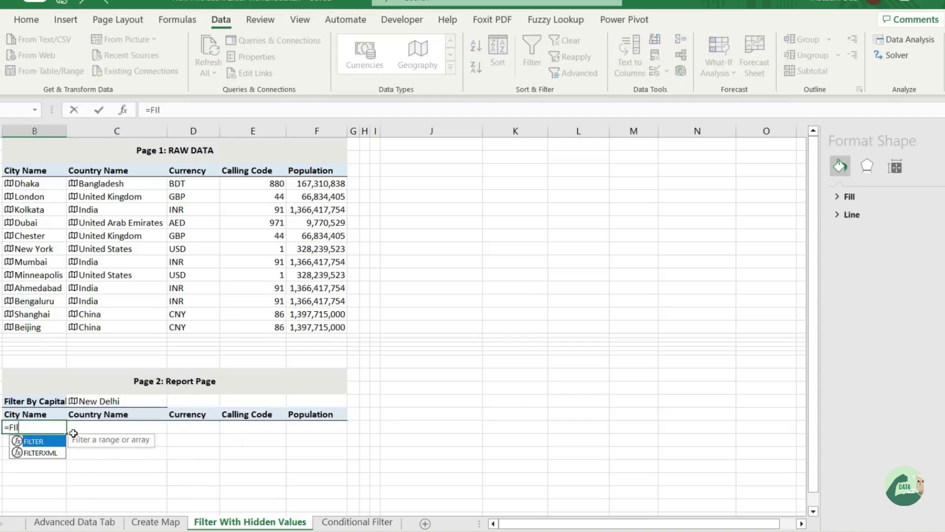
key("Tab")
left_click_drag(23, 185, 302, 323)
type(",")
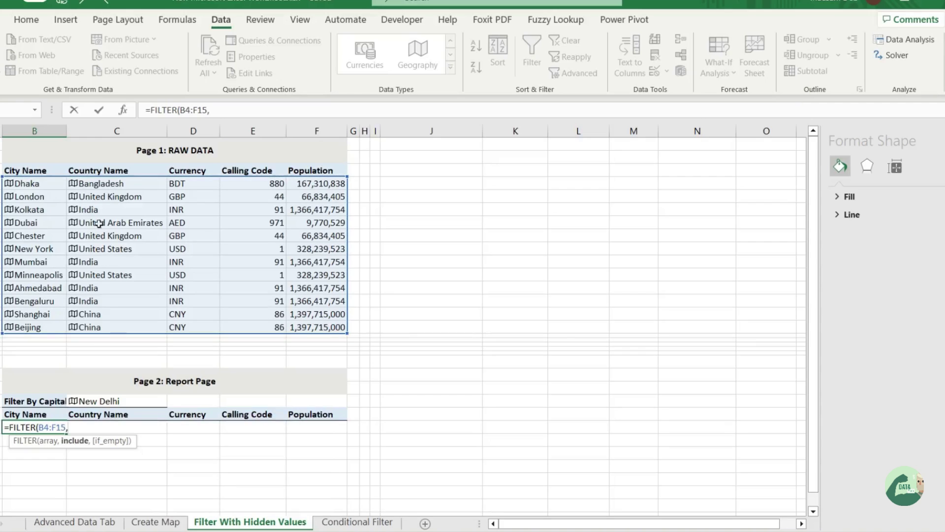
left_click_drag(99, 184, 111, 327)
left_click(242, 114)
type(".")
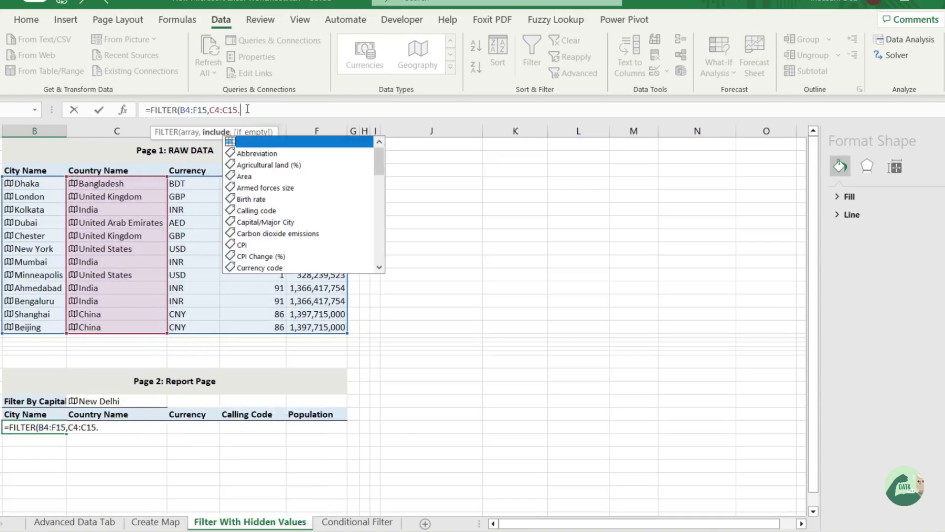
type("cap")
key("Tab")
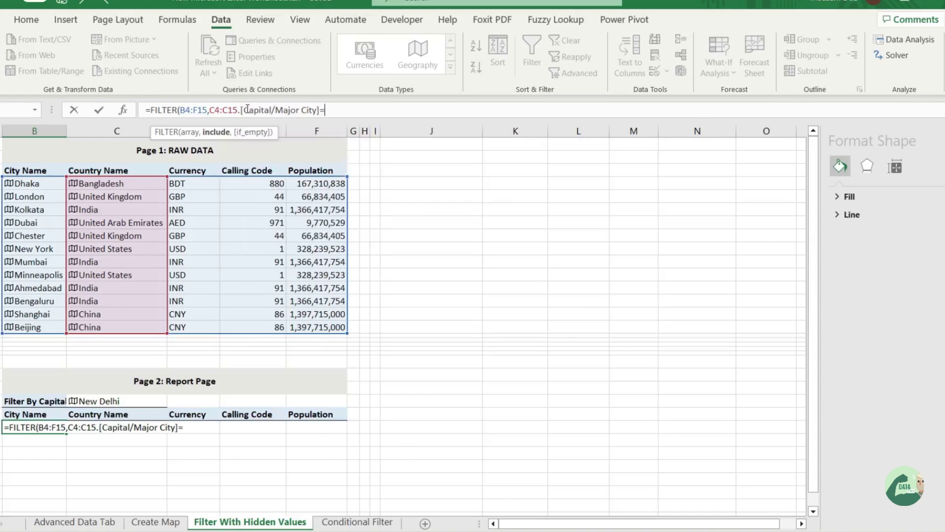
left_click(123, 401)
type(",")
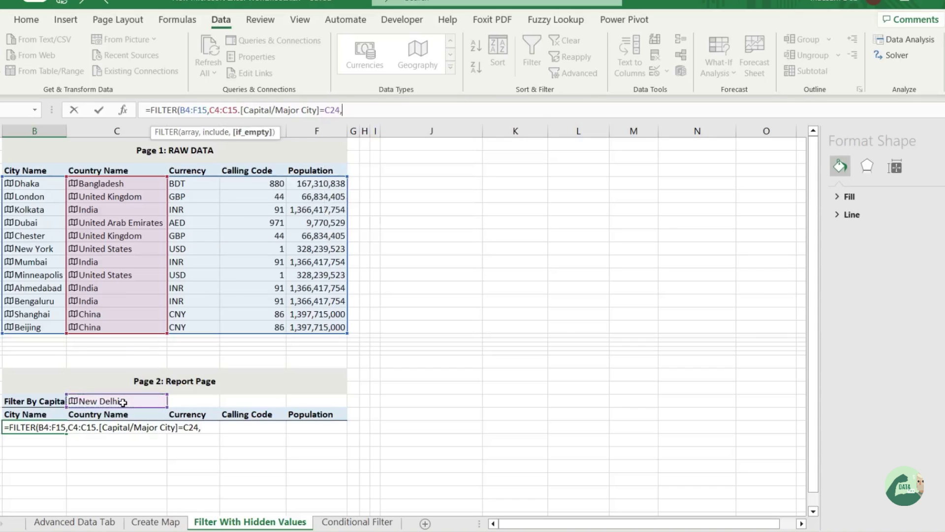
type("\"not in the list\")")
key("Return")
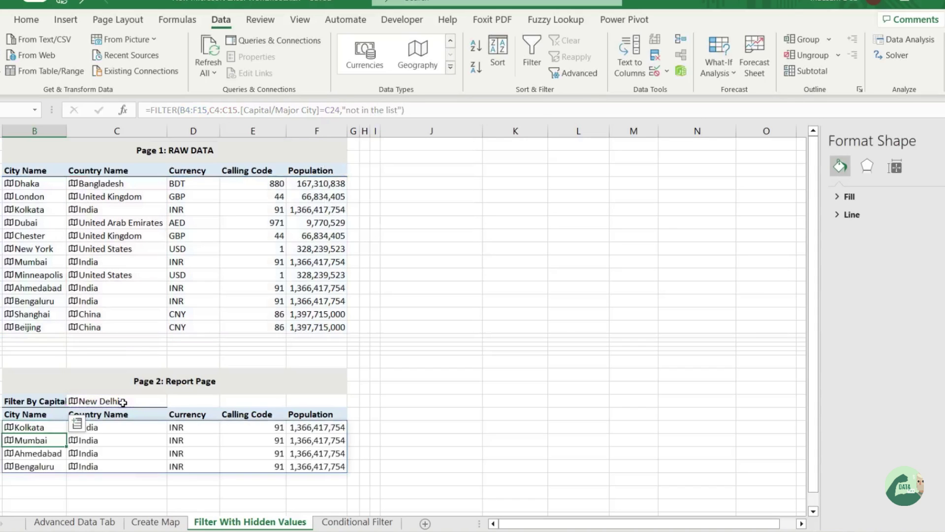
left_click(117, 505)
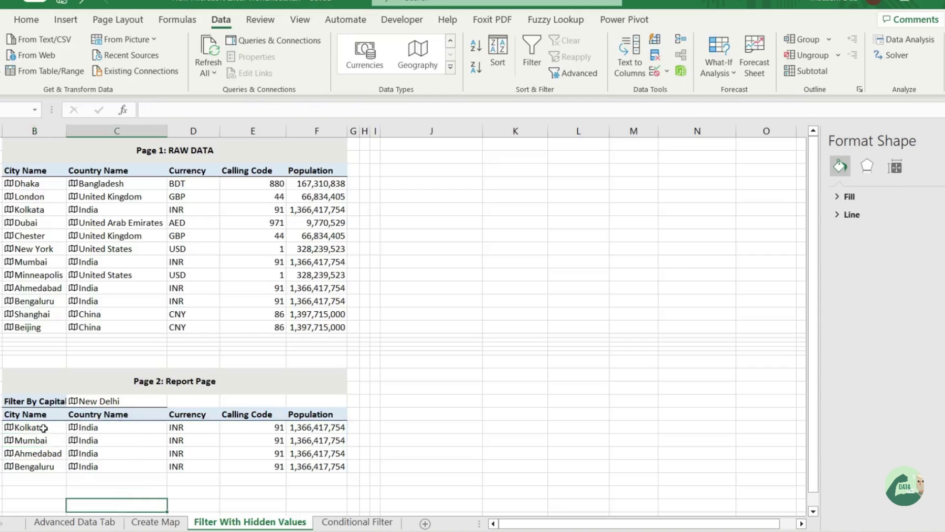
Change the capital criterion to Beijing.
double_click(127, 403)
key("BackSpace")
key("BackSpace")
key("BackSpace")
key("BackSpace")
key("BackSpace")
key("BackSpace")
key("BackSpace")
key("BackSpace")
key("BackSpace")
type("Beijin")
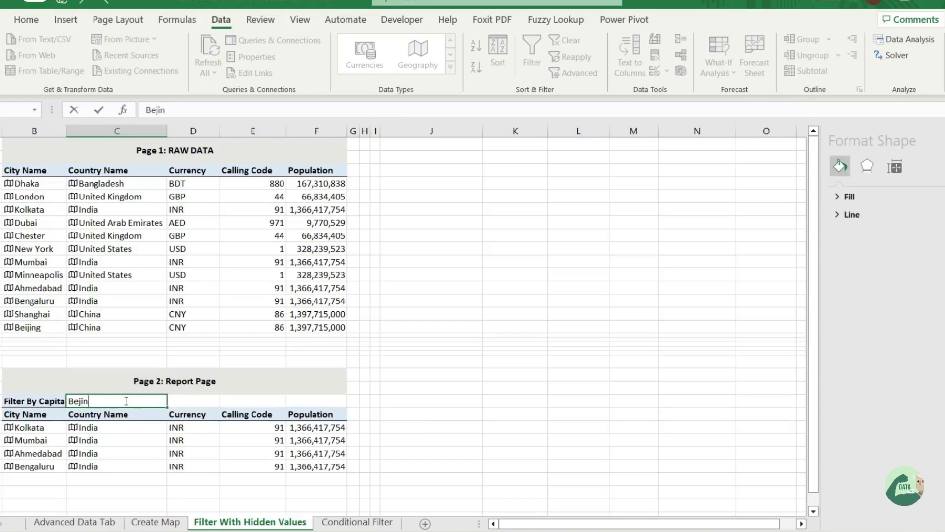
type("g")
key("Return")
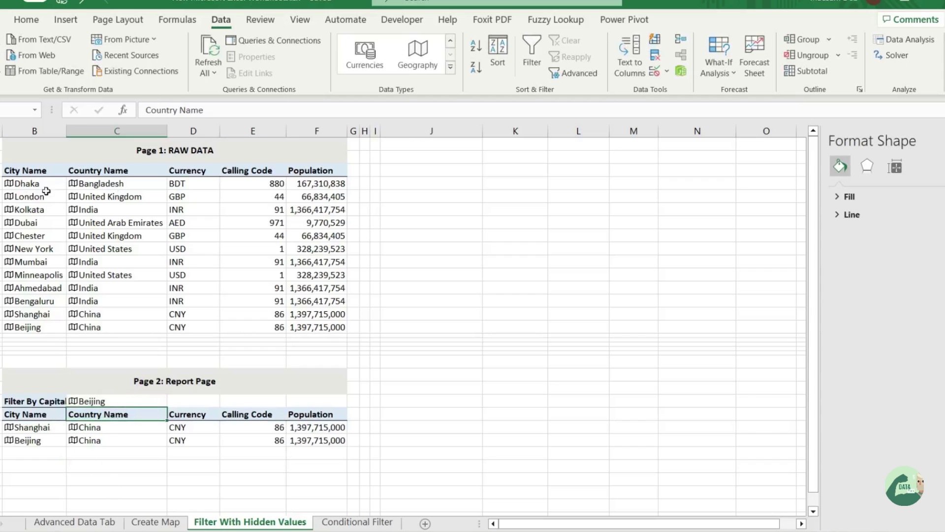
Change the capital criterion to London.
left_click(117, 401)
key("Delete")
type("Londin")
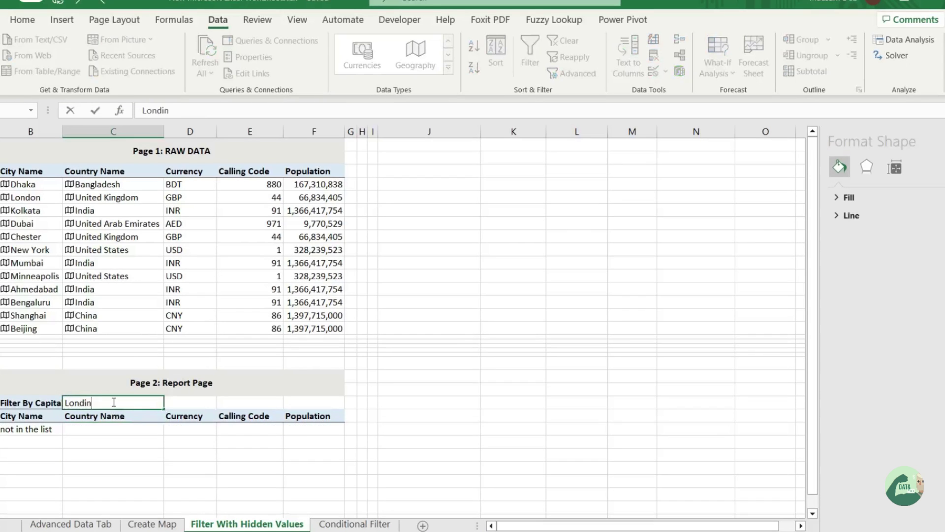
key("BackSpace")
key("BackSpace")
type("on")
key("Return")
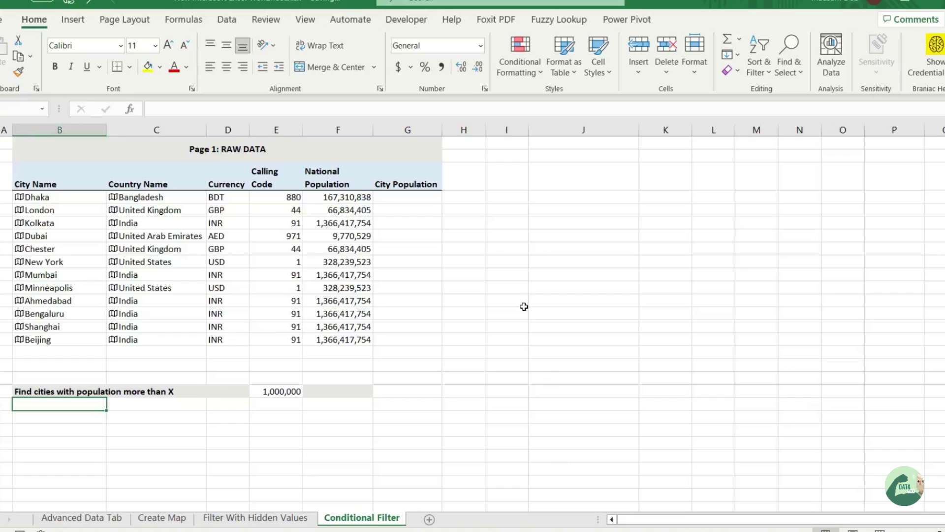
Fill City Population G4:G15 with =B4.Population copied down.
left_click(394, 201)
type("=")
key("Left")
key("Left")
key("Left")
key("Left")
key("Left")
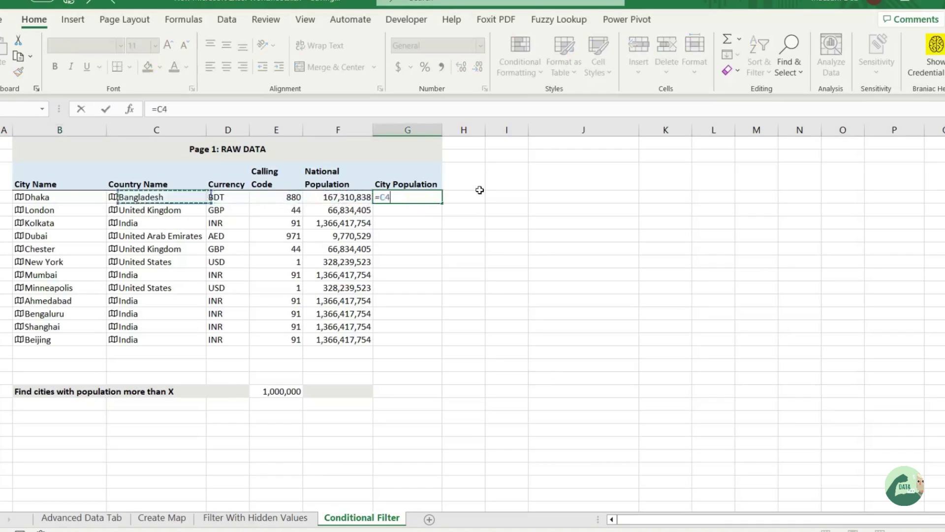
type(".po")
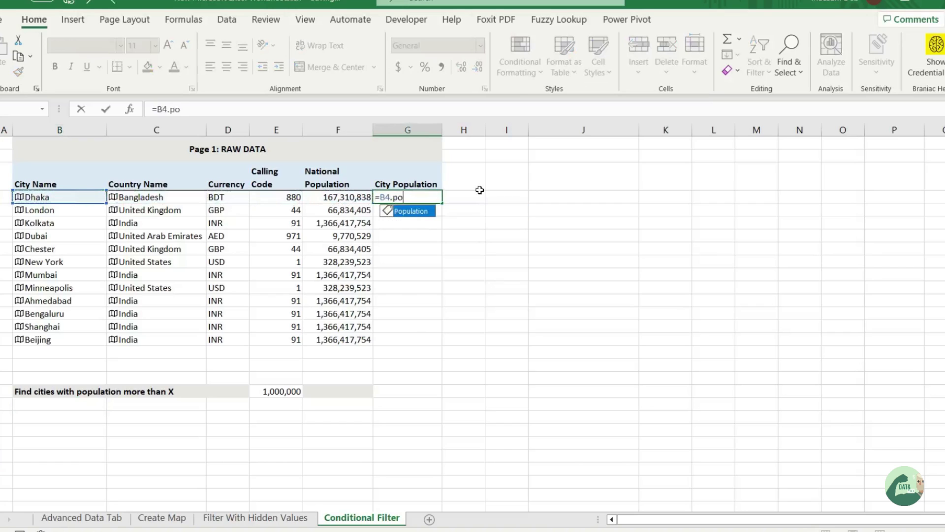
key("Tab")
key("Return")
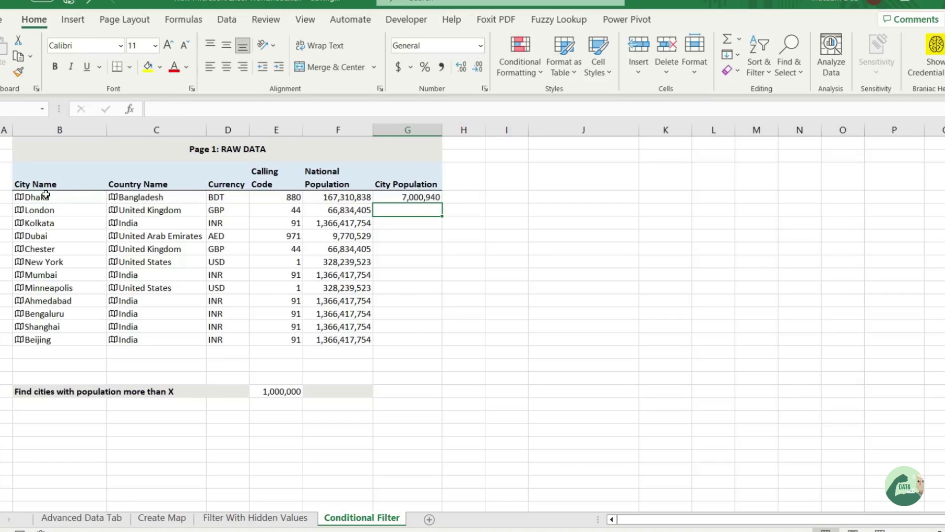
left_click(408, 198)
left_click_drag(439, 205, 434, 344)
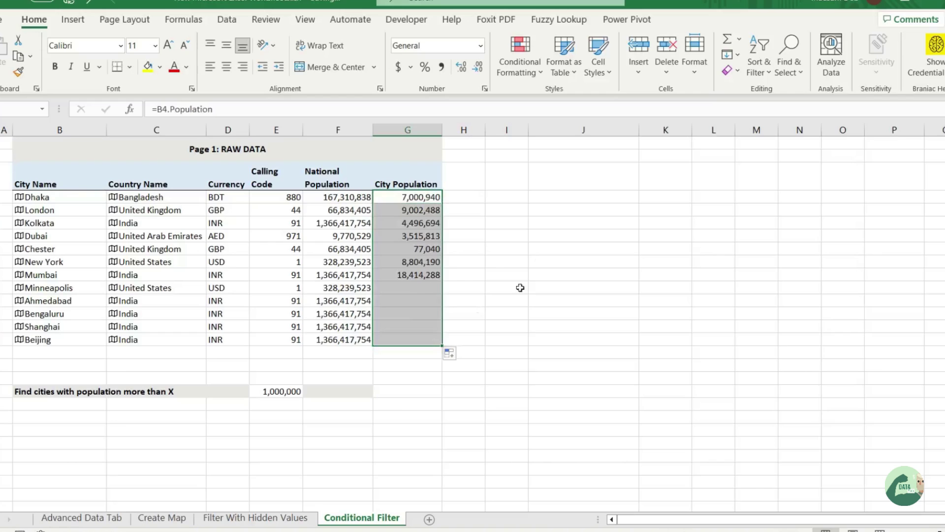
Enter =FILTER(B4:G15,G4:G15>E19,"NA") to list cities above 1,000,000.
left_click(56, 405)
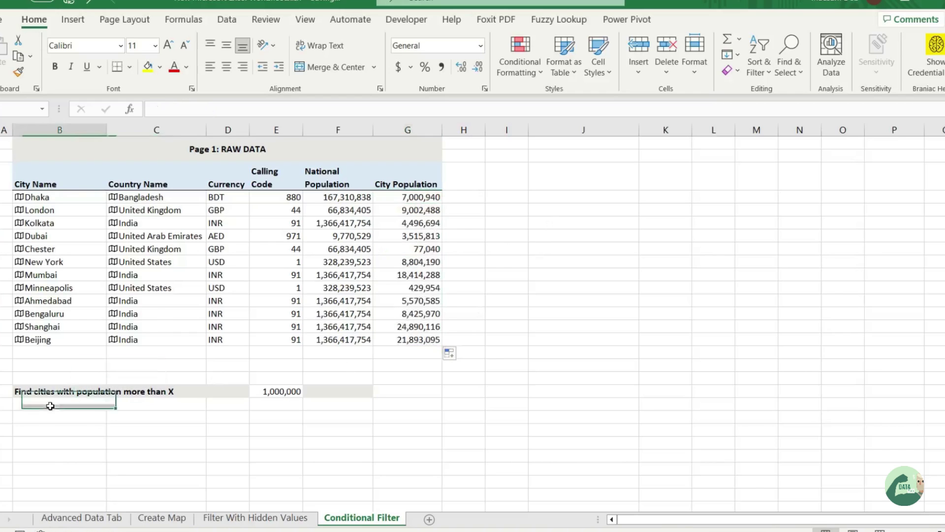
type("=fil")
key("Tab")
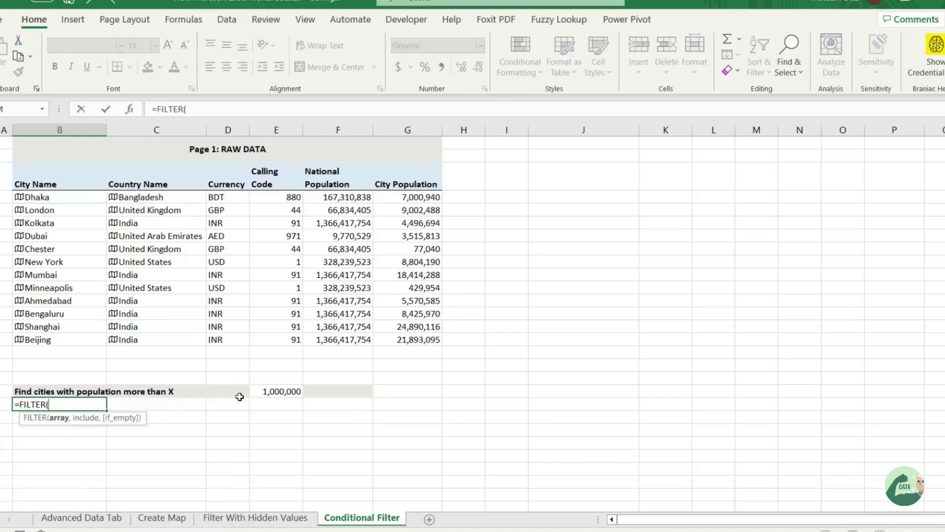
left_click_drag(32, 197, 397, 334)
type(",")
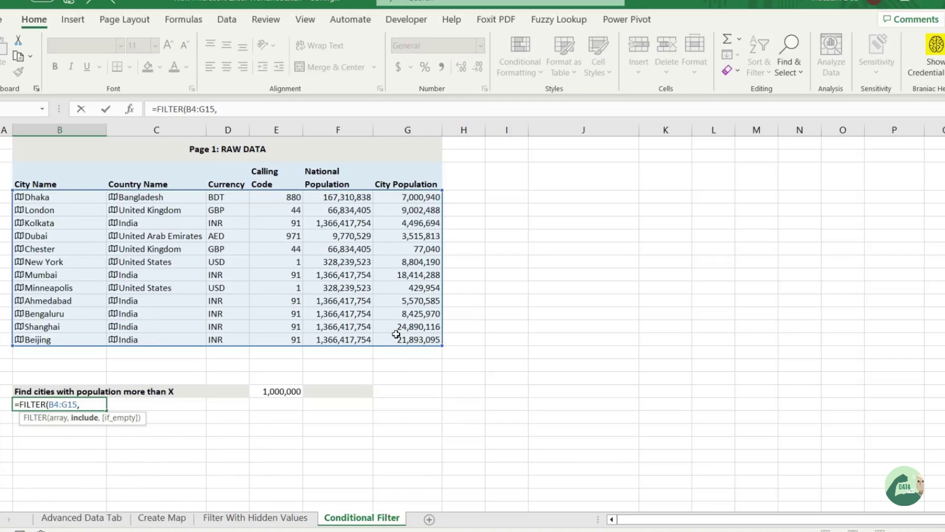
left_click_drag(415, 199, 423, 334)
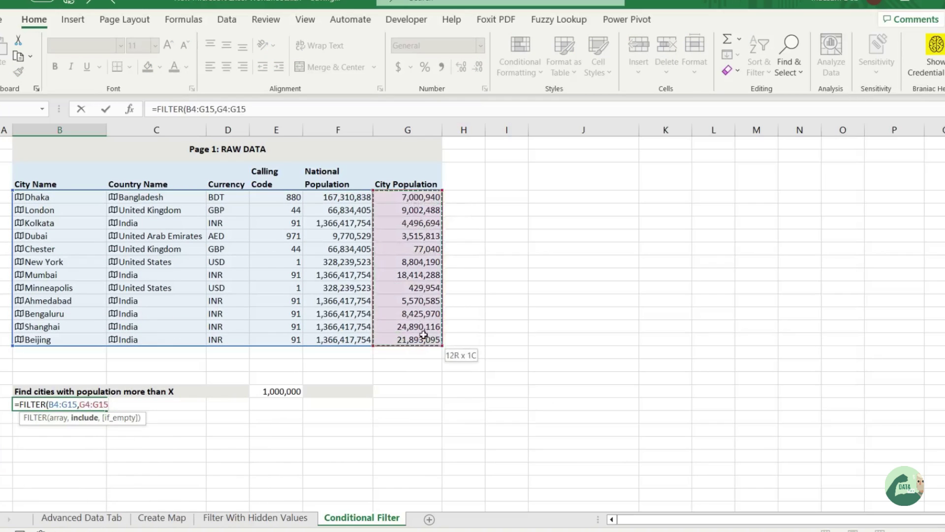
type(">")
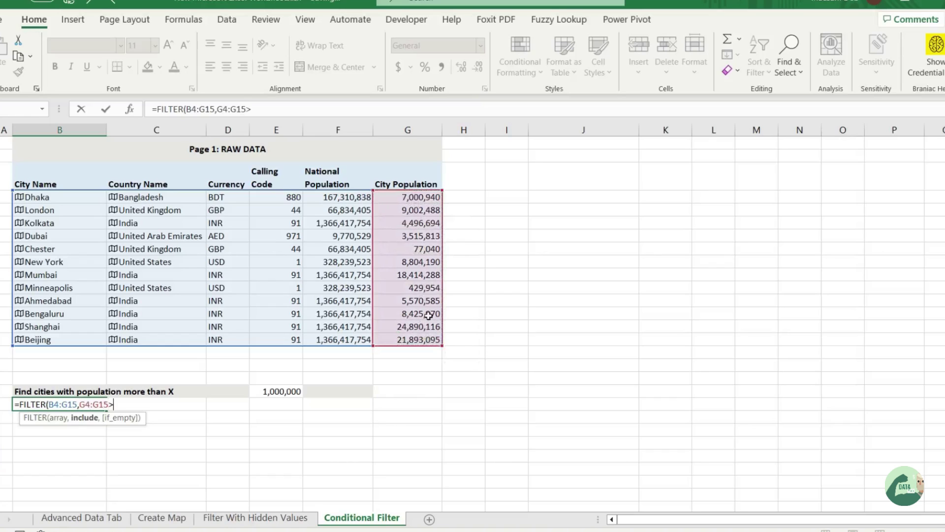
left_click(277, 390)
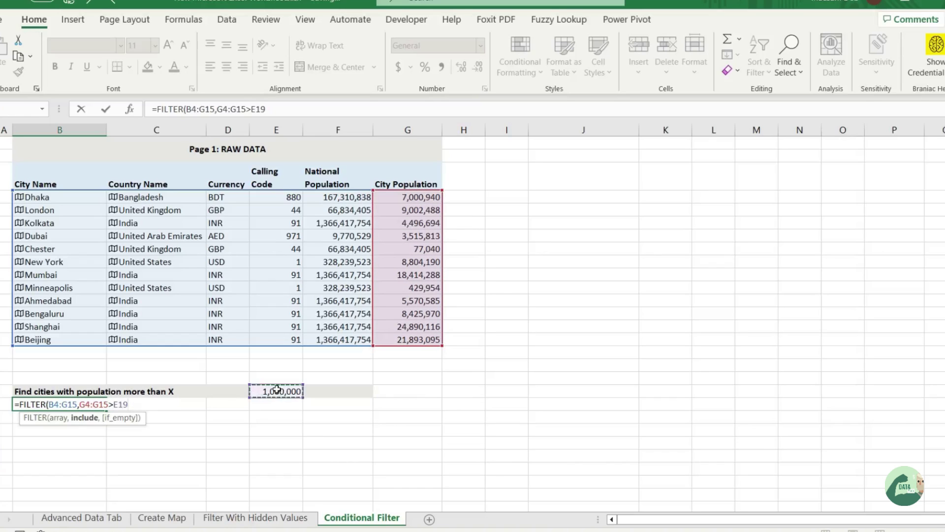
type(",\"NA")
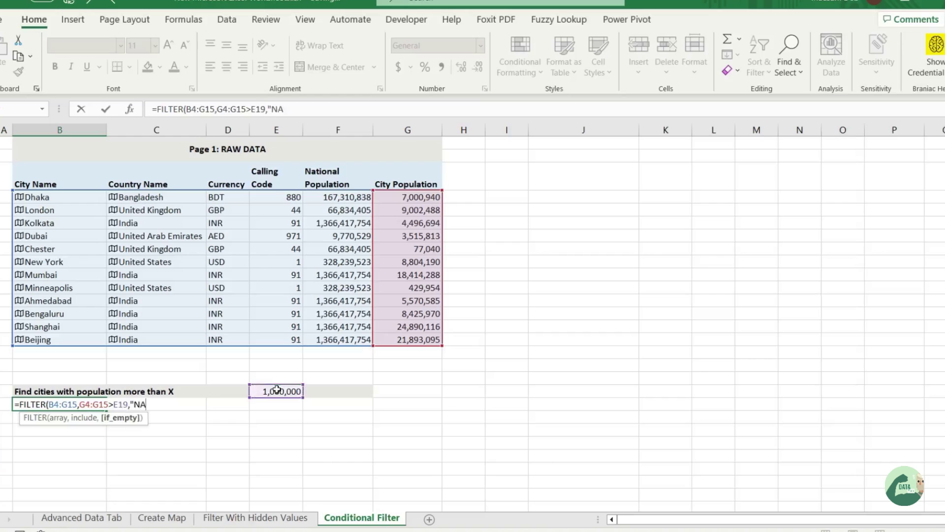
type("\")")
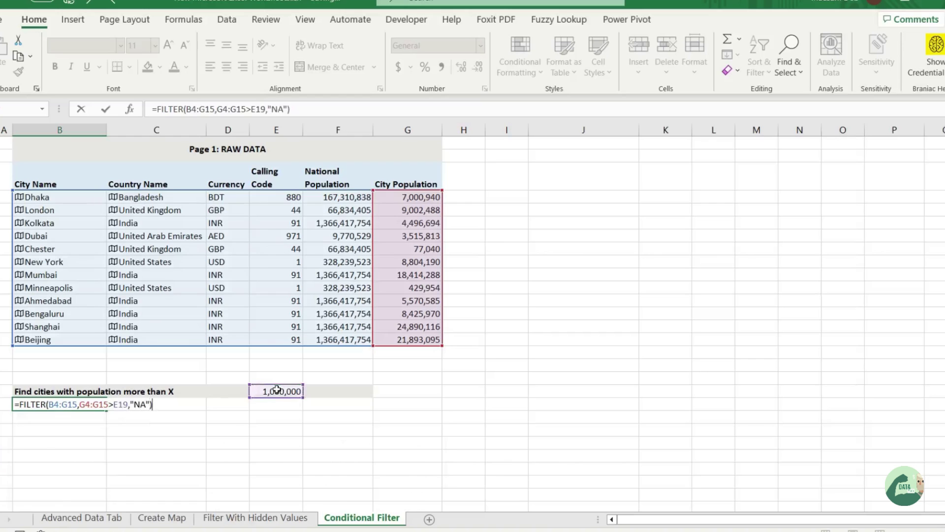
key("Return")
Change the population threshold in E19 to 4,000,000.
scroll(278, 389, "down", 3)
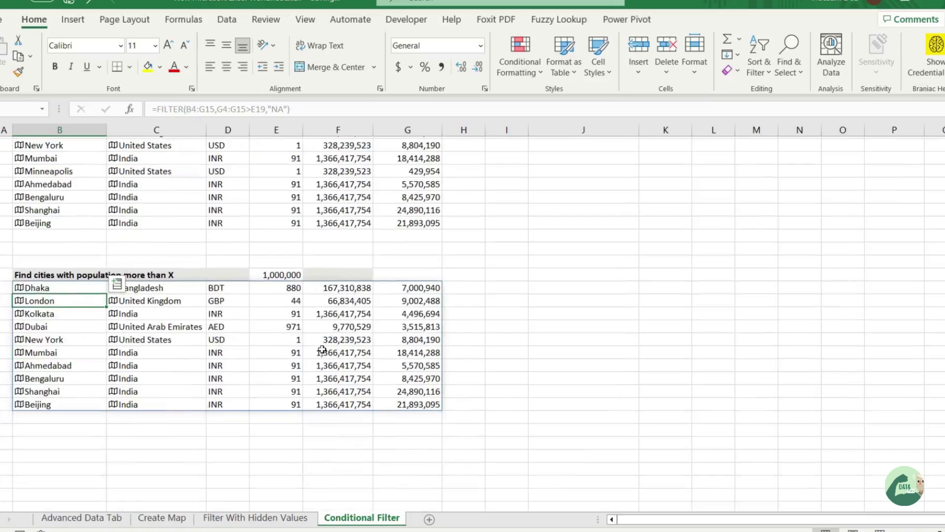
left_click(276, 276)
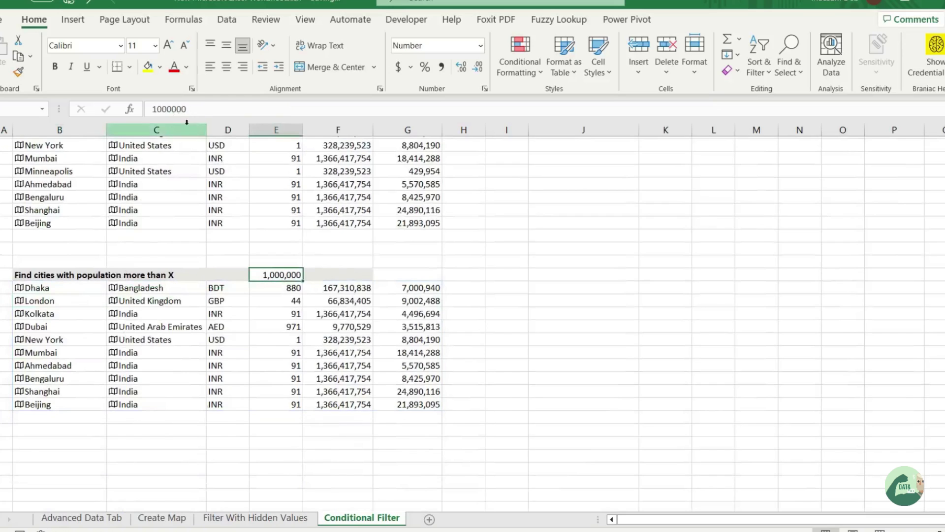
left_click(158, 108)
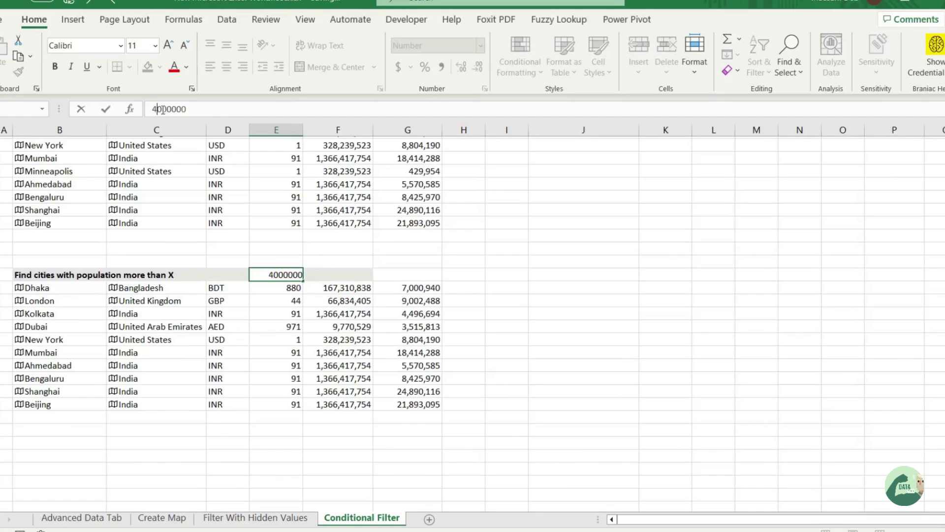
type("4")
key("Return")
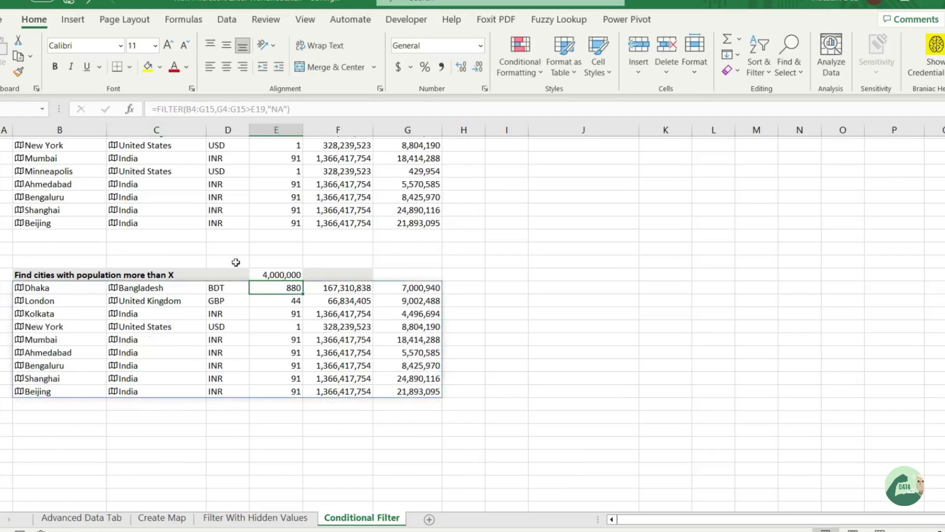
Raise the E19 threshold to 10,000,000 so only Mumbai, Shanghai and Beijing remain.
key("Up")
scroll(263, 364, "up", 3)
left_click(187, 109)
key("BackSpace")
type("10")
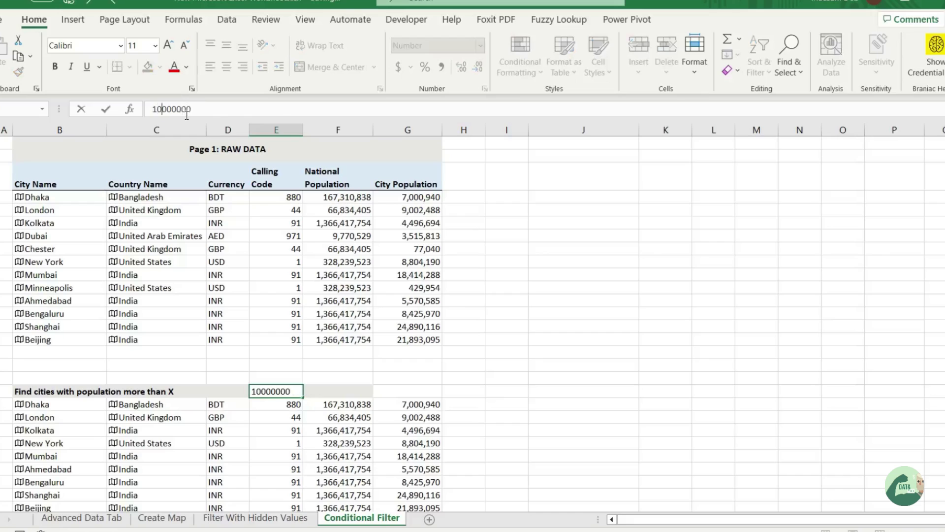
key("Return")
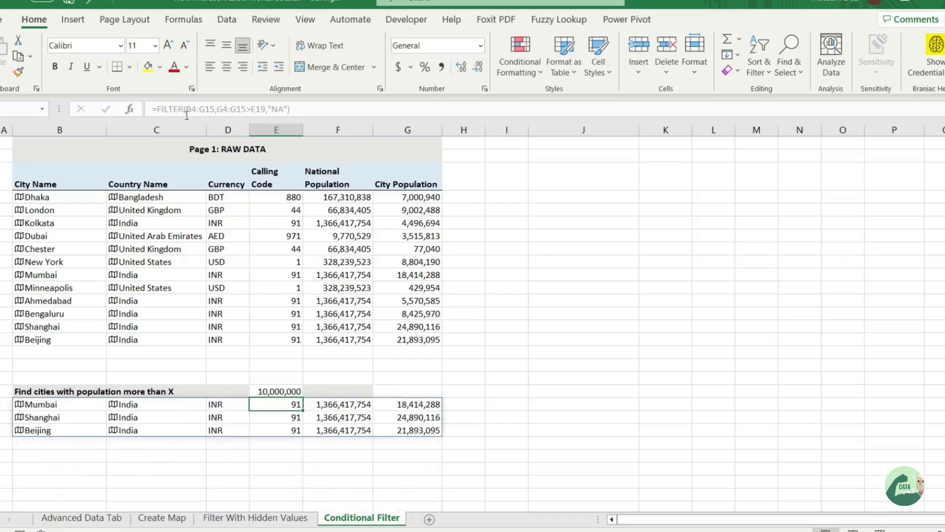